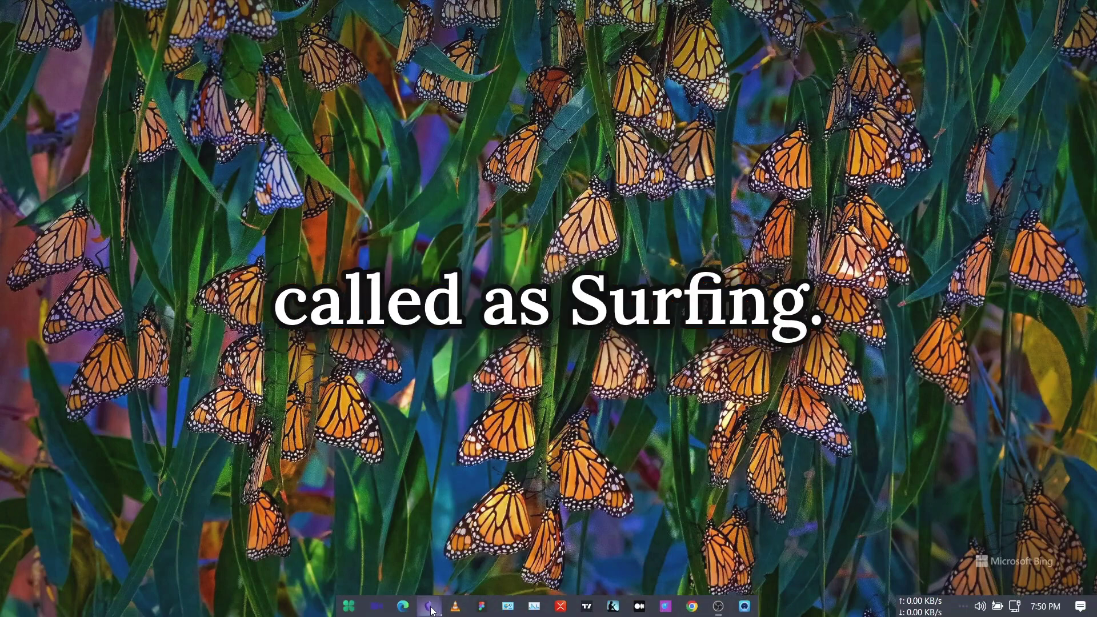
In Obsidian, open the source link of the "Why we fail" note, view the article author's page, and start a new tab.
mouse_move(428, 606)
click(372, 552)
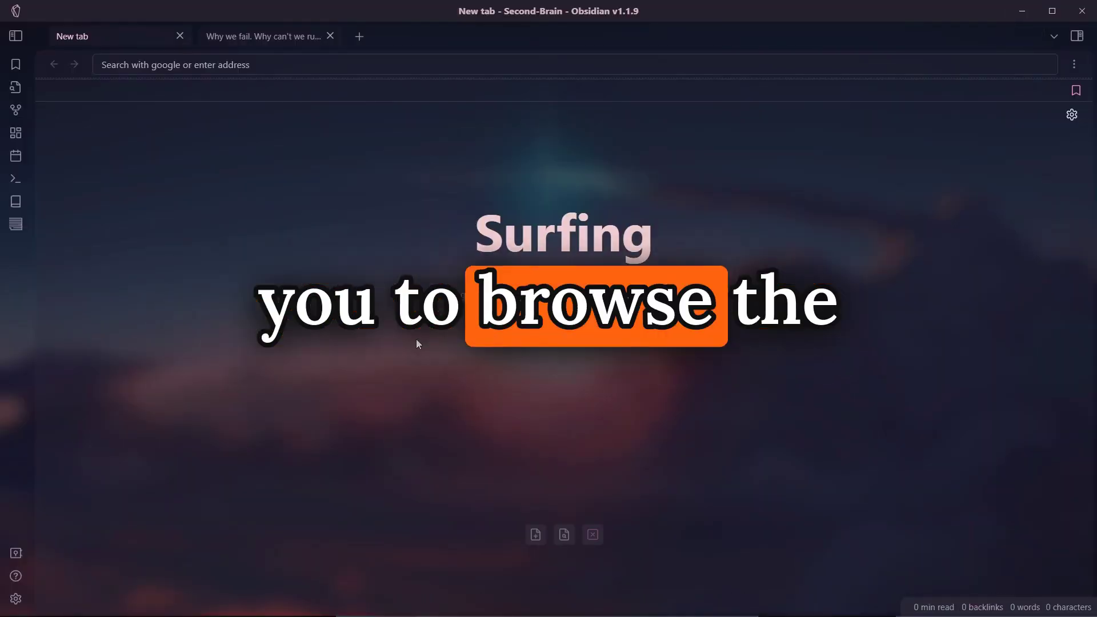
click(259, 36)
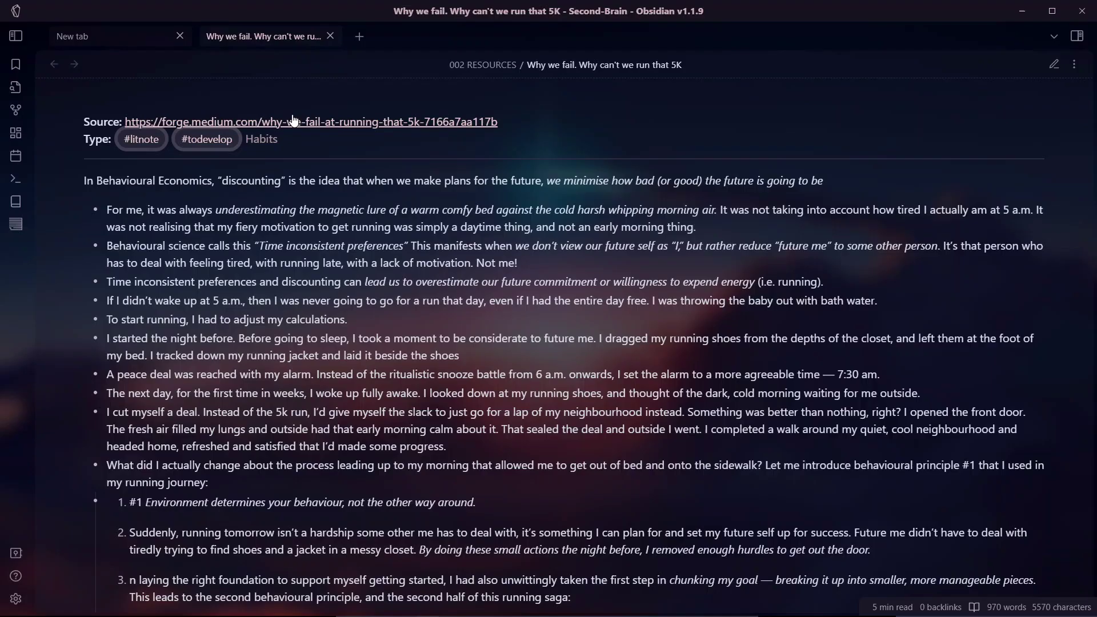
click(294, 122)
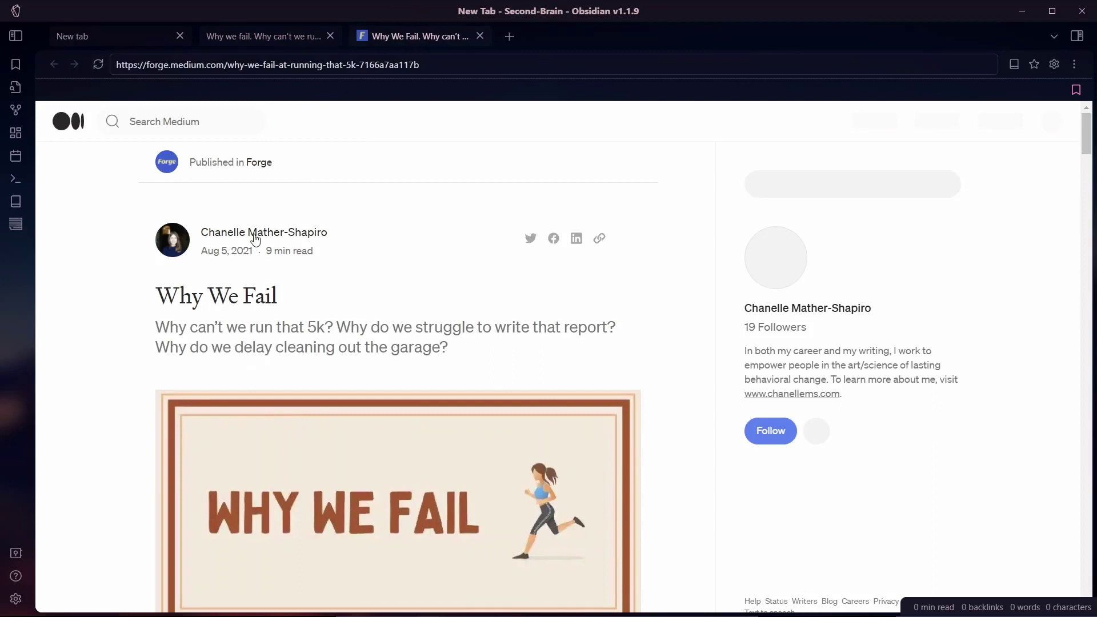
click(215, 237)
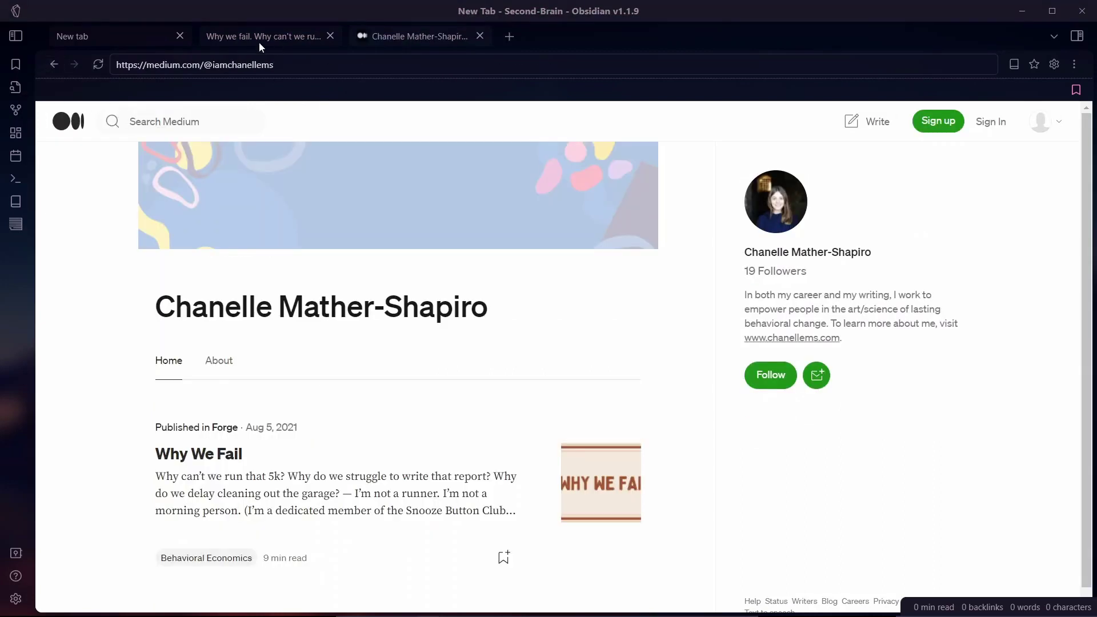
click(509, 36)
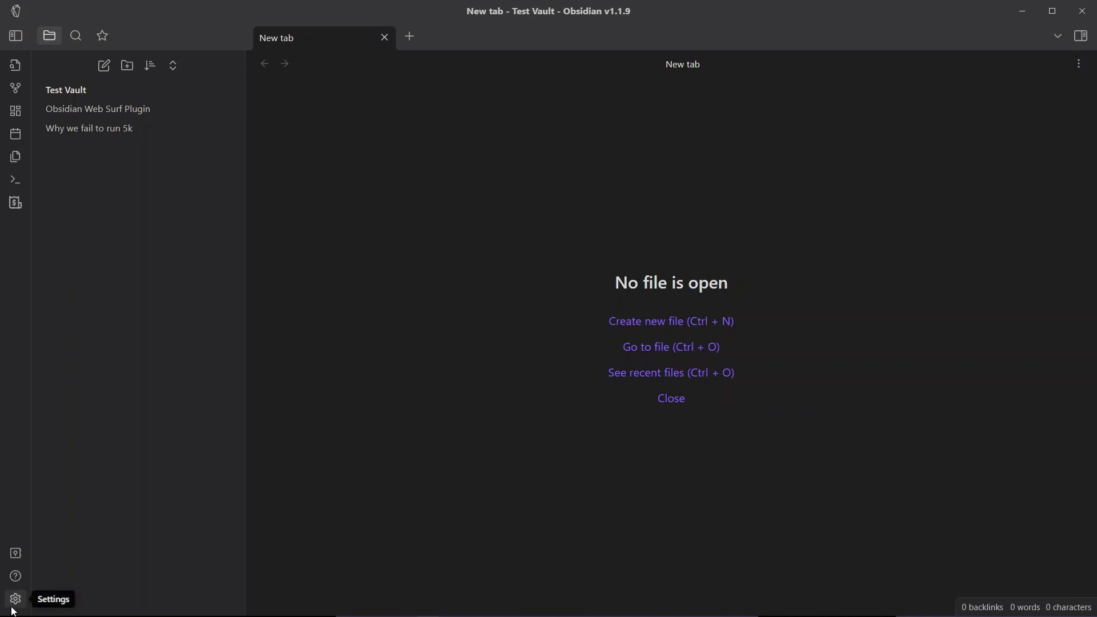
Find the Surfing community plugin in the Test Vault settings, then install and enable it.
click(14, 605)
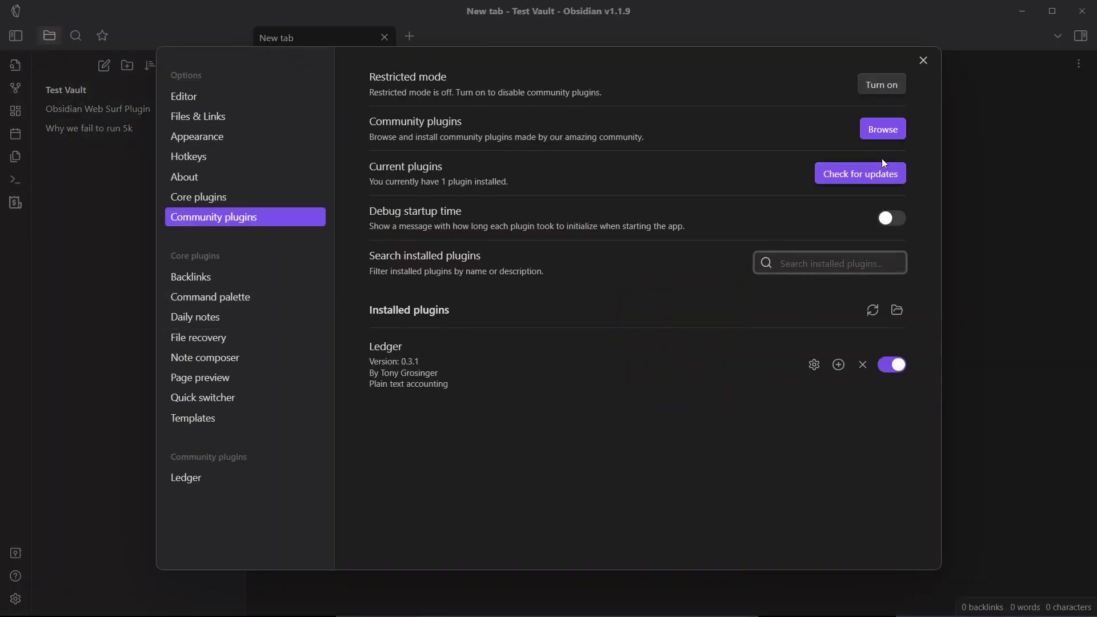
click(884, 137)
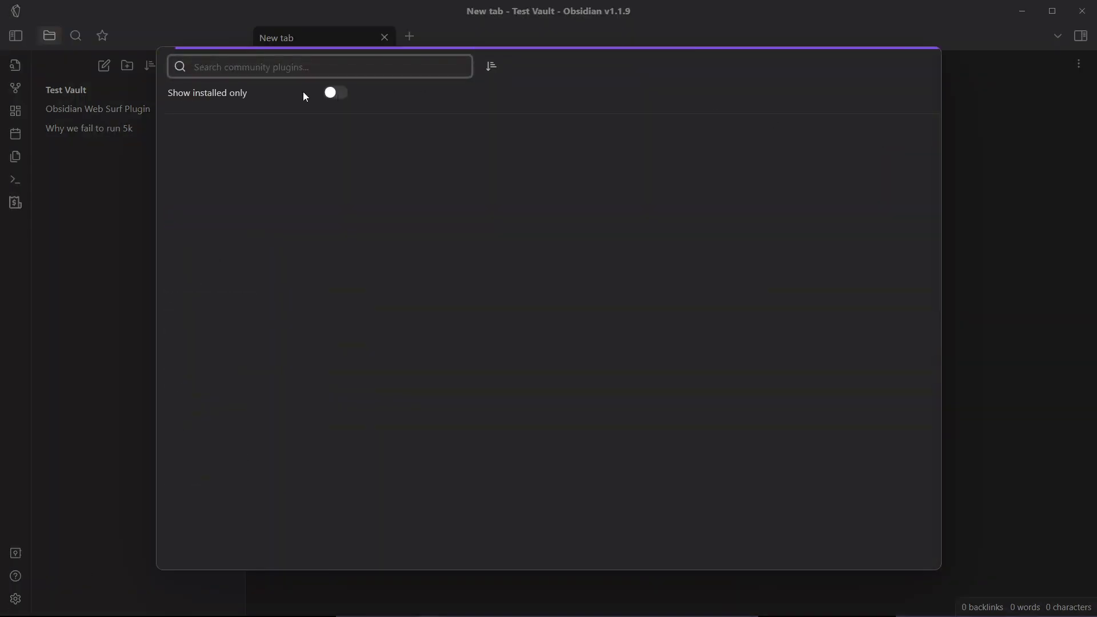
text(surfing)
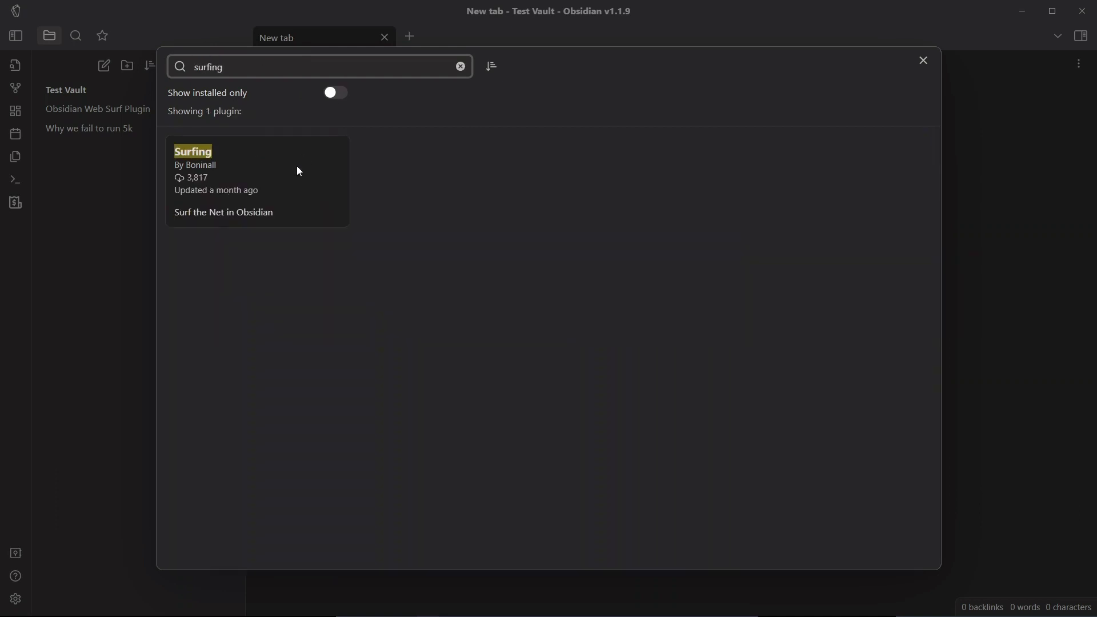
click(297, 166)
click(423, 257)
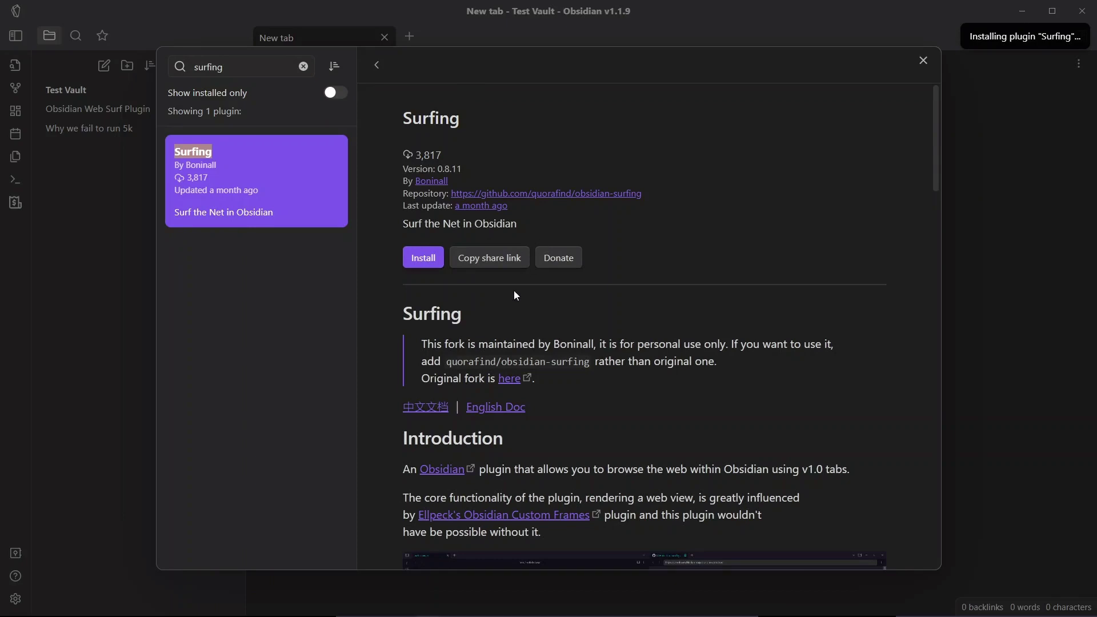
click(433, 259)
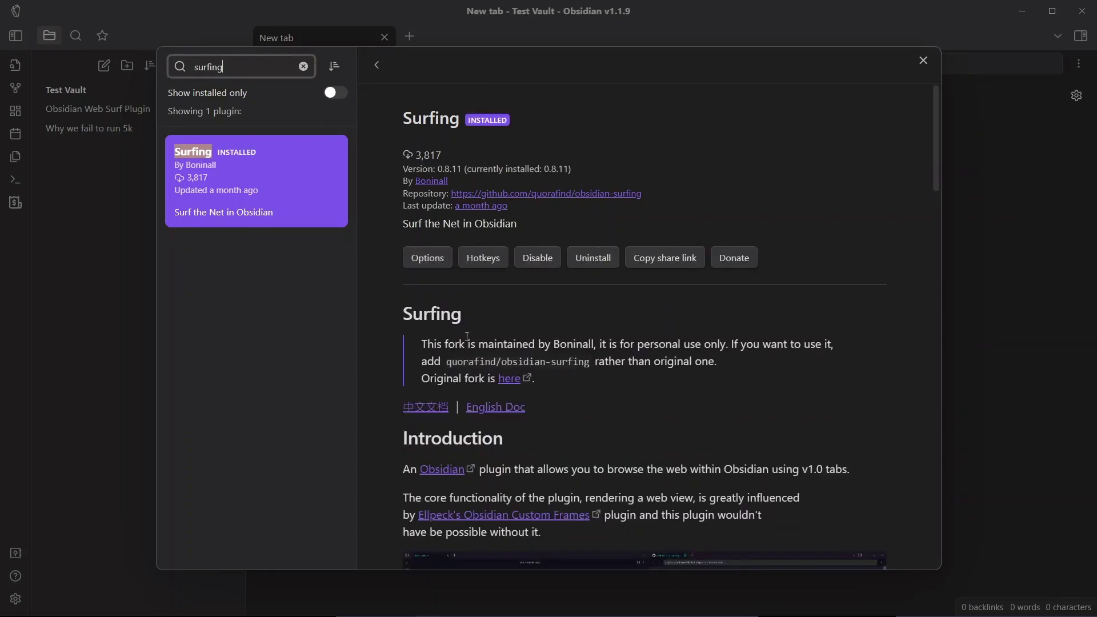
In the Surfing options, enable Open In Same Tab, Show Refresh Button Near Search Bar, and Open URL In Obsidian Web From Other Software.
click(418, 255)
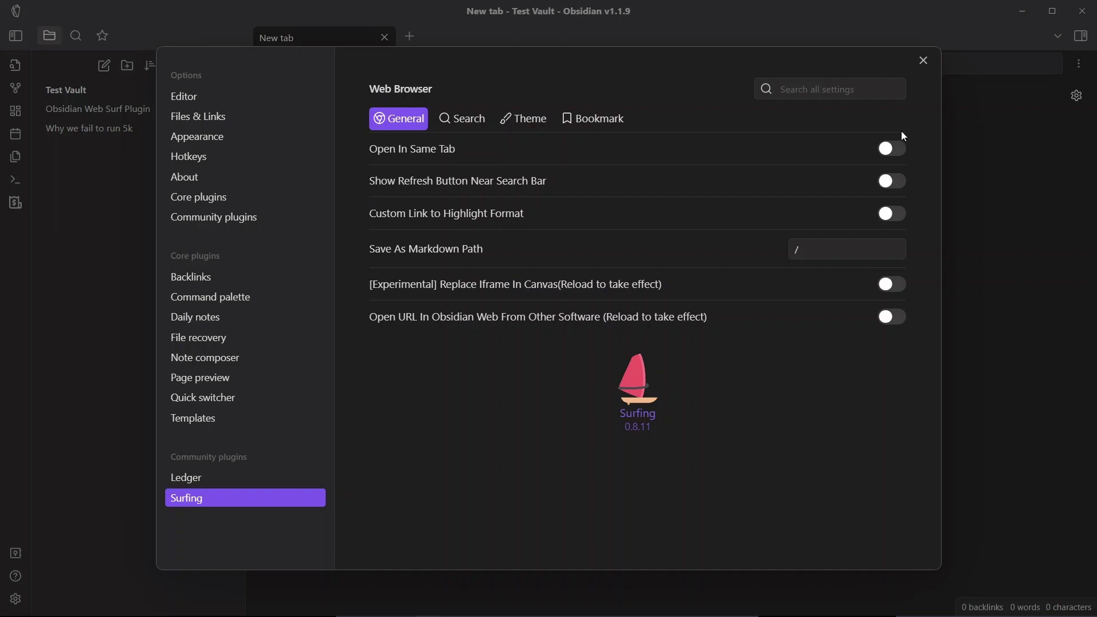
click(888, 151)
click(891, 188)
click(825, 255)
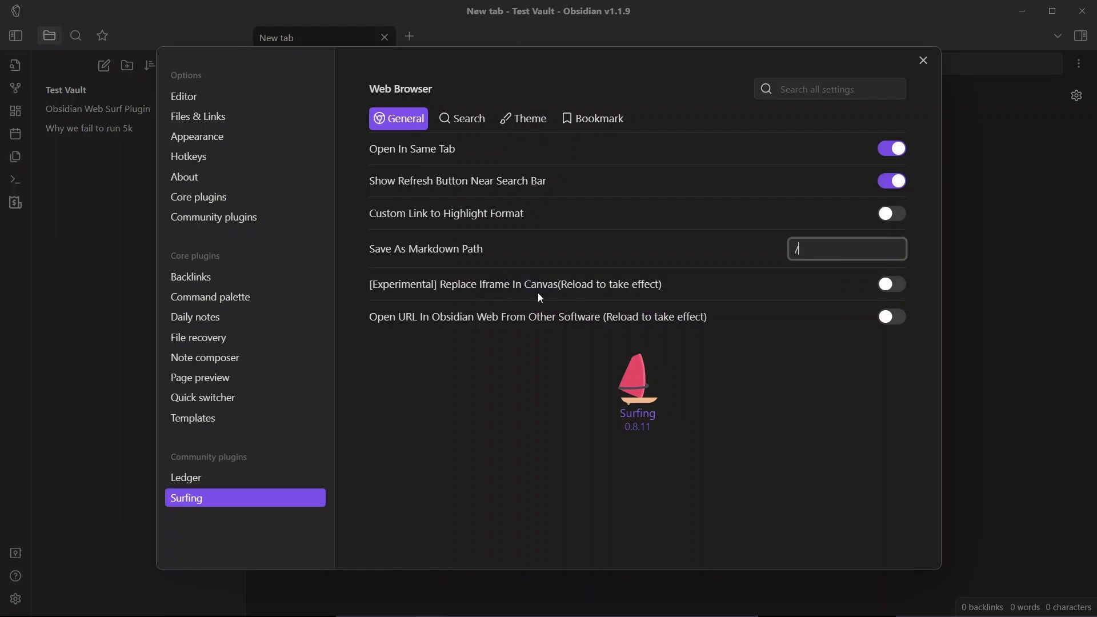
click(408, 263)
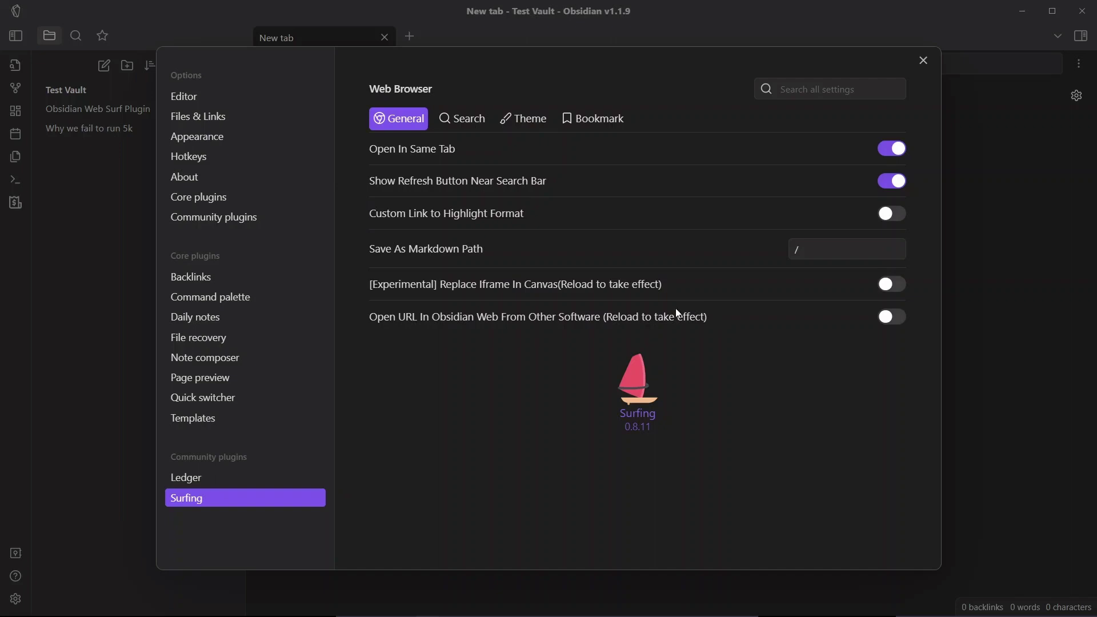
click(887, 318)
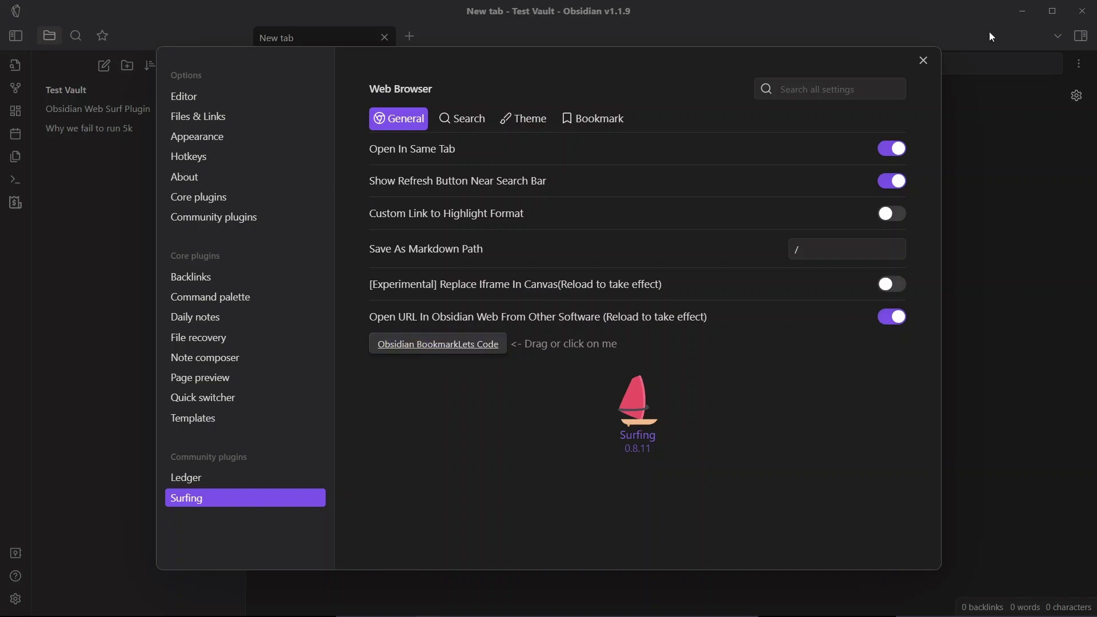
Switch to Microsoft Edge, dismiss the restore prompt, maximize the window, and locate the option for showing the favorites bar.
mouse_move(402, 615)
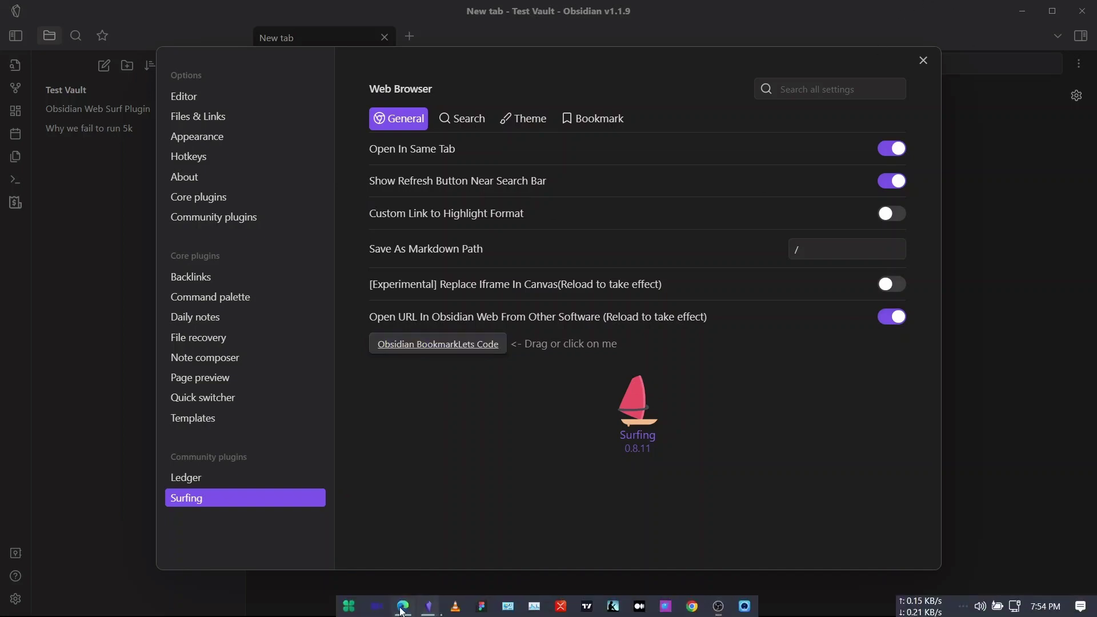
click(402, 606)
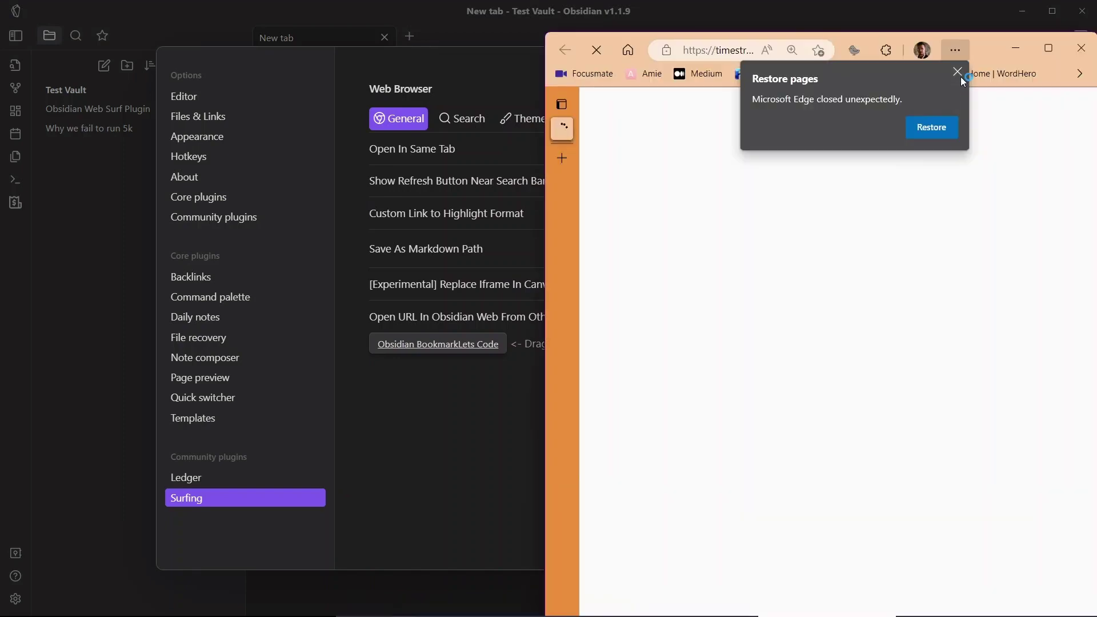
click(959, 72)
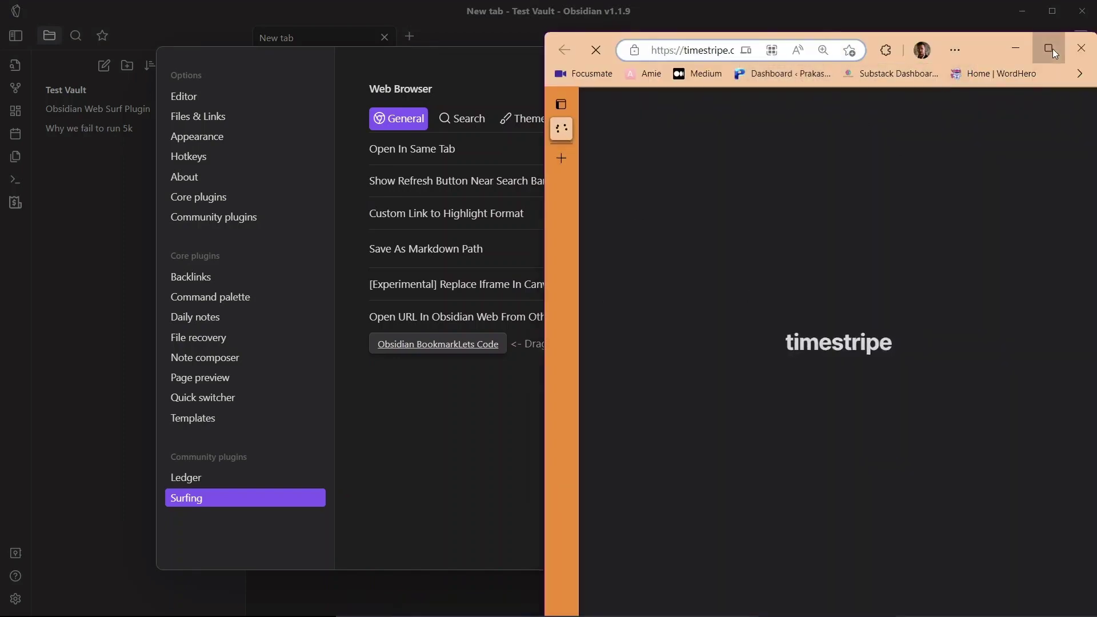
click(1050, 49)
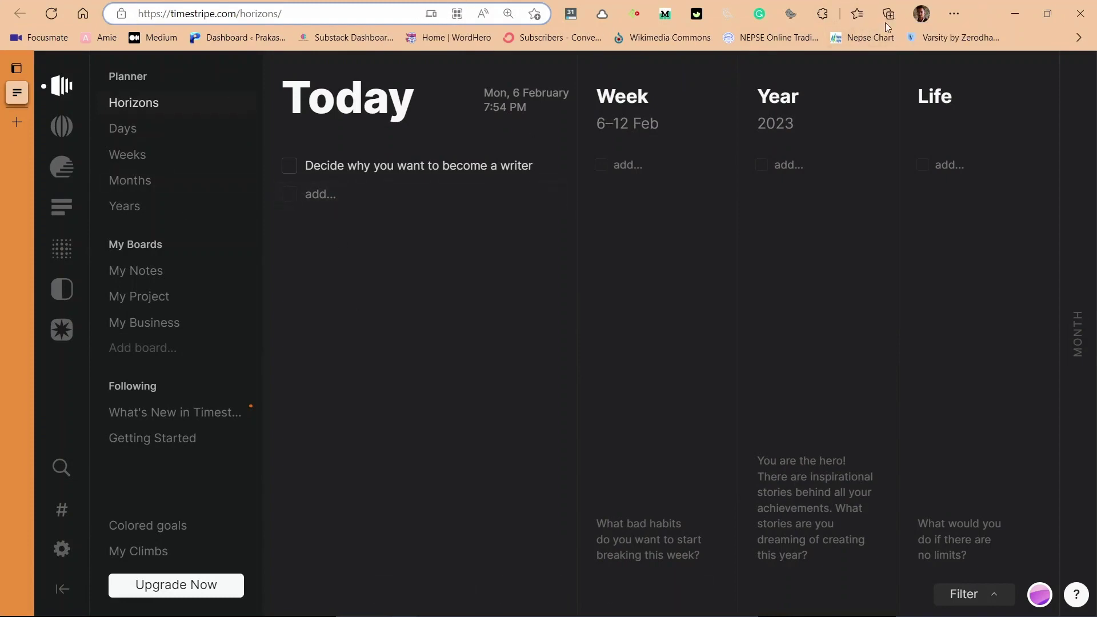
click(858, 15)
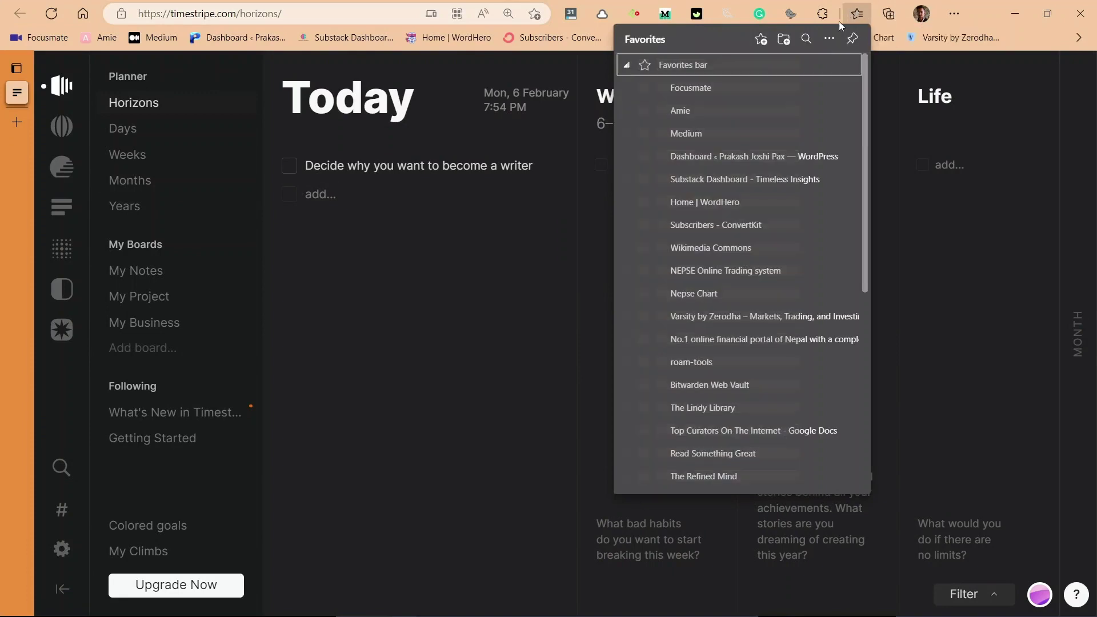
click(829, 38)
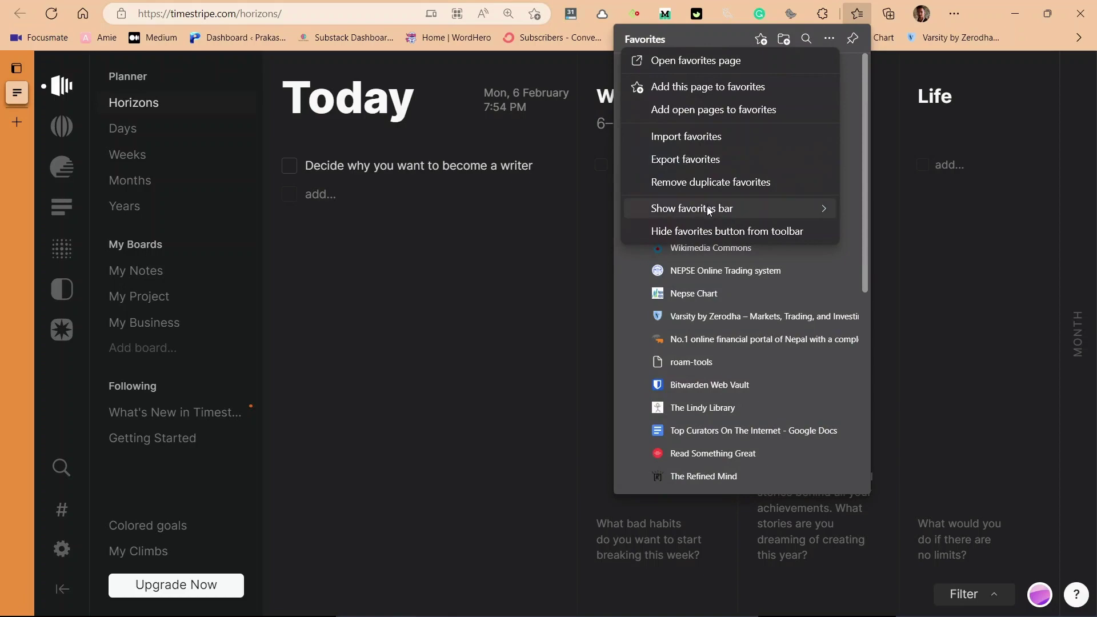
mouse_move(707, 207)
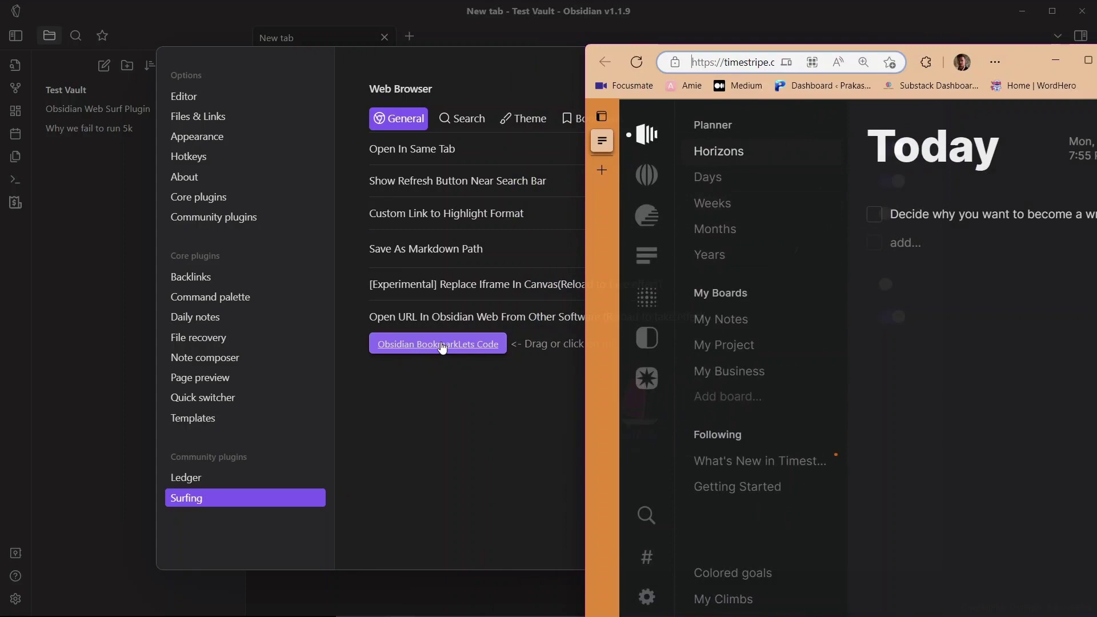
Add the Obsidian BookmarkLets Code link to the Edge favorites bar and run it to send the current page to Obsidian.
drag(441, 347, 779, 83)
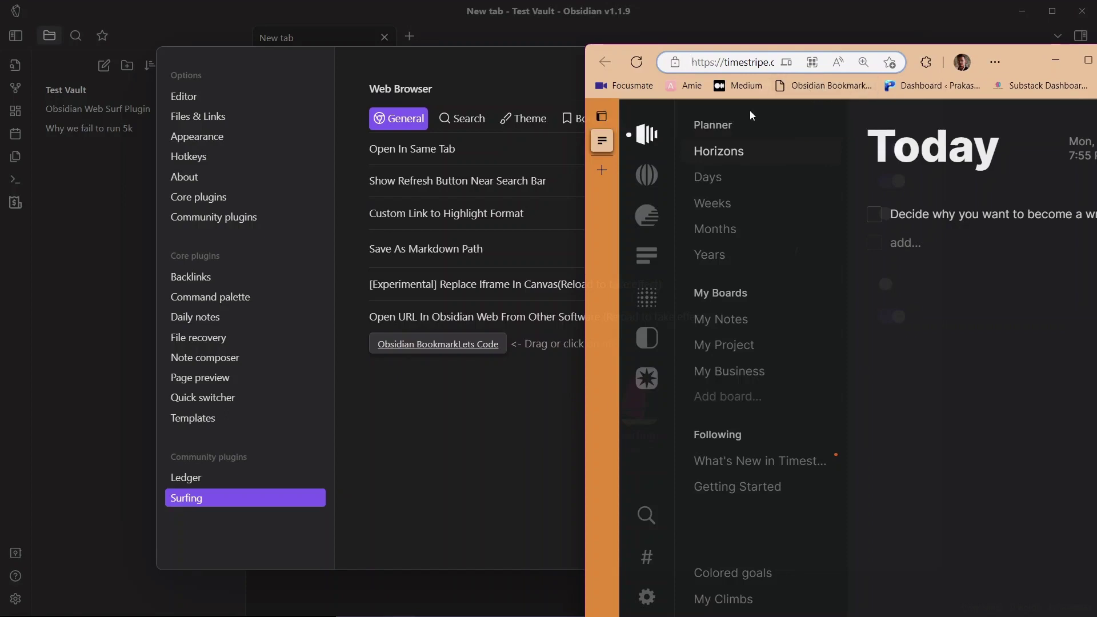
click(835, 88)
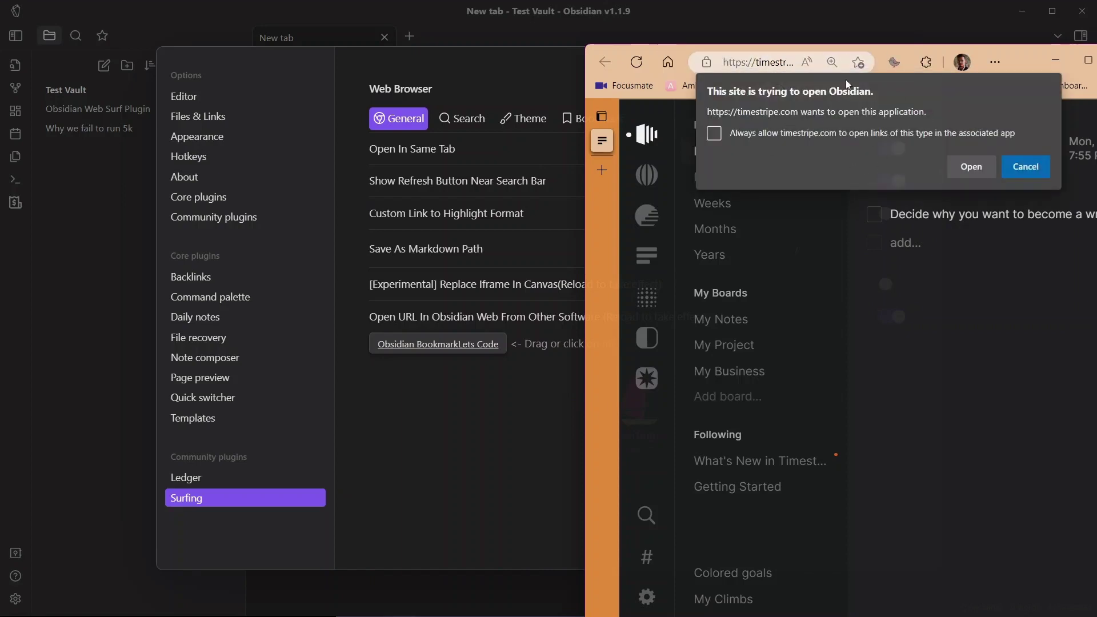
click(1033, 173)
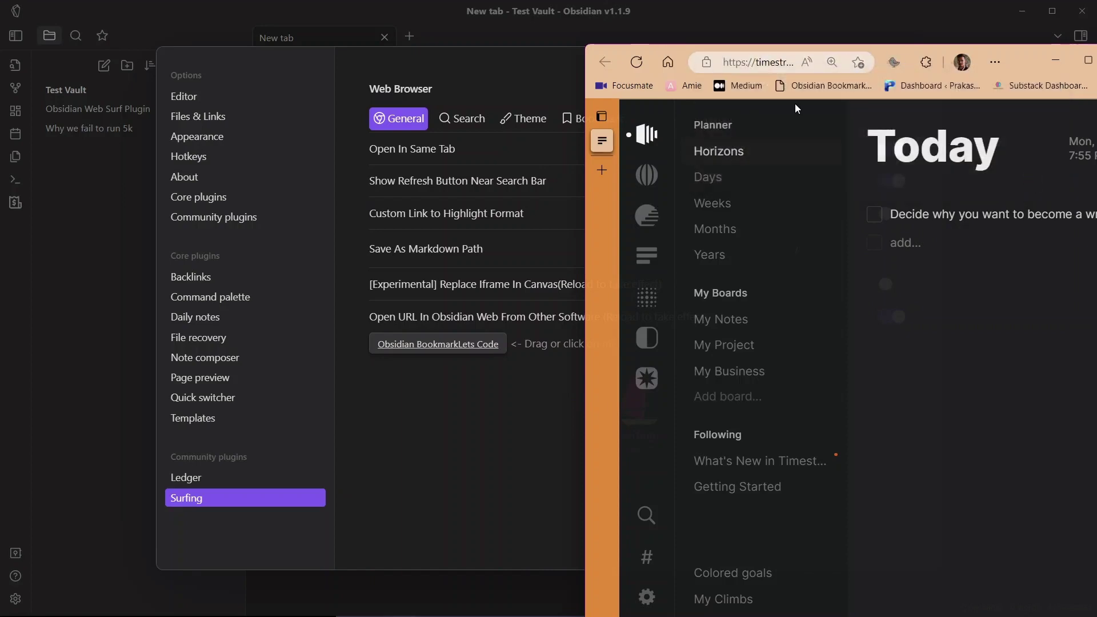
click(801, 88)
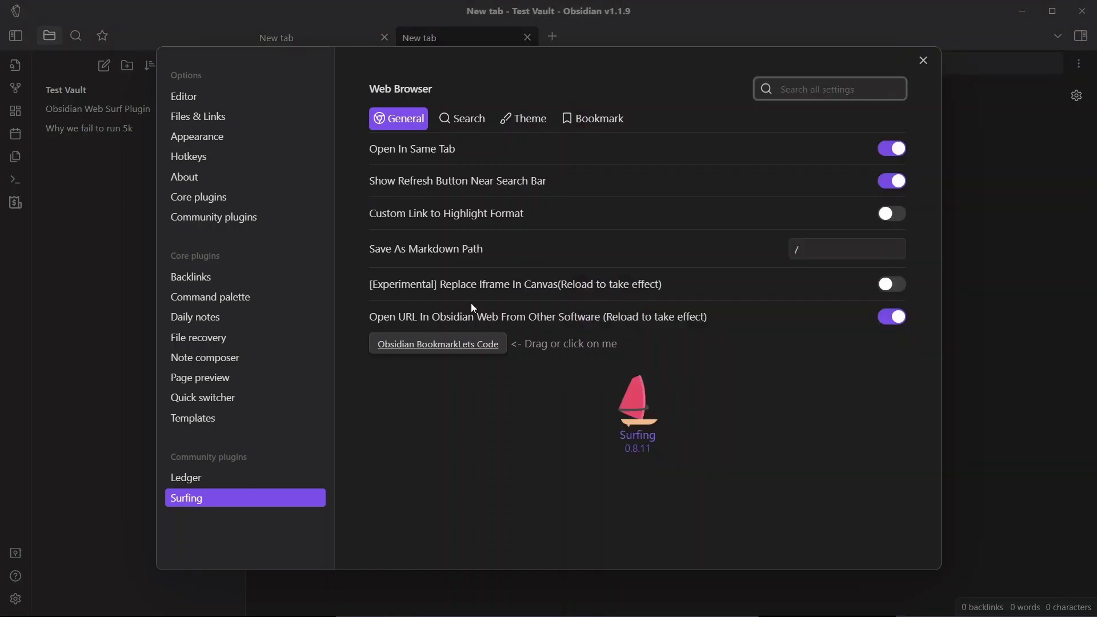
Enable Show Search Bar In Empty Page in Surfing's search settings and check it in a new tab.
click(474, 123)
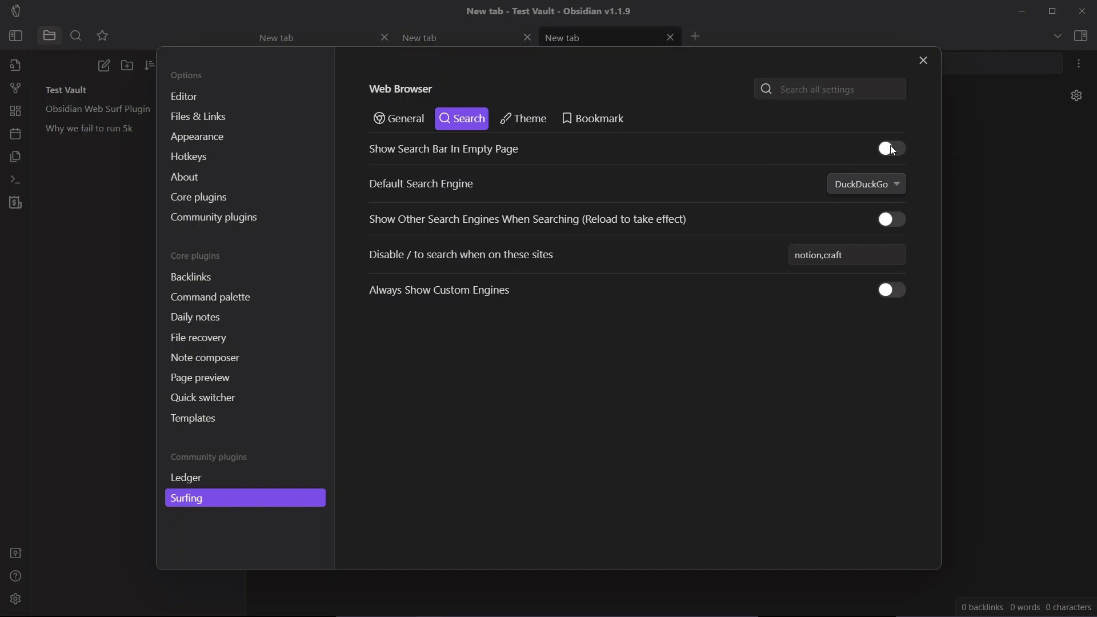
click(1036, 203)
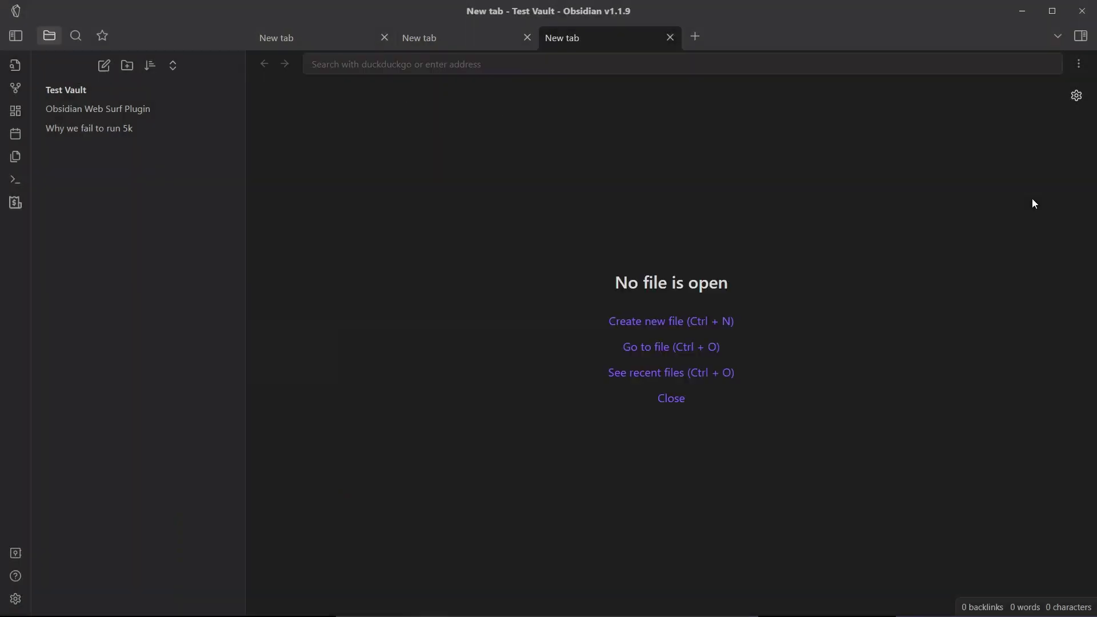
click(694, 38)
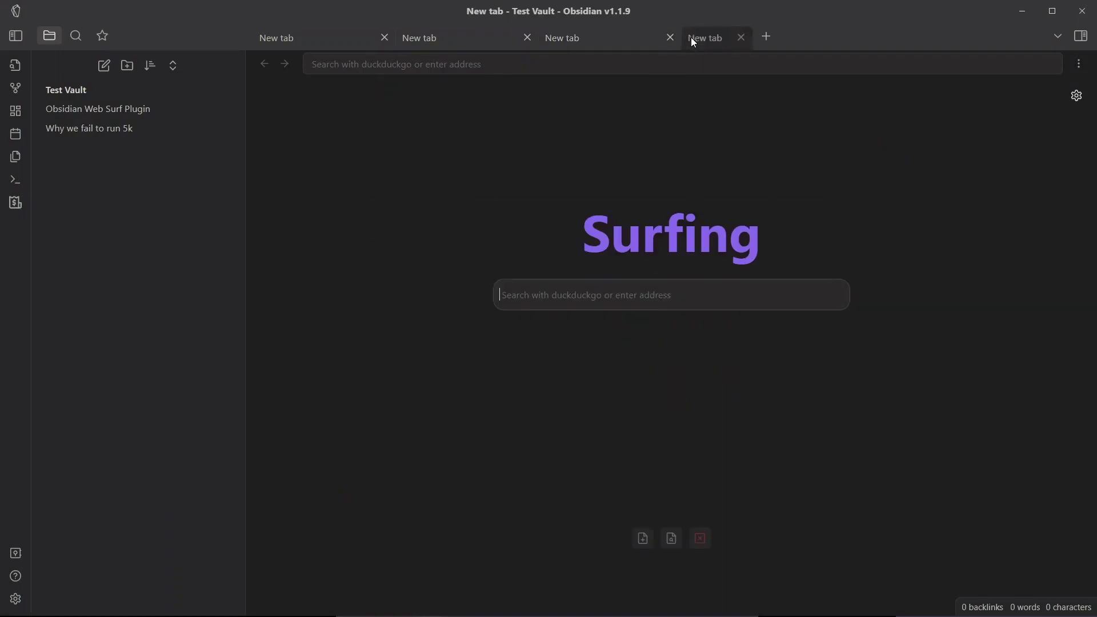
Set Surfing's default search engine to Google.
click(15, 599)
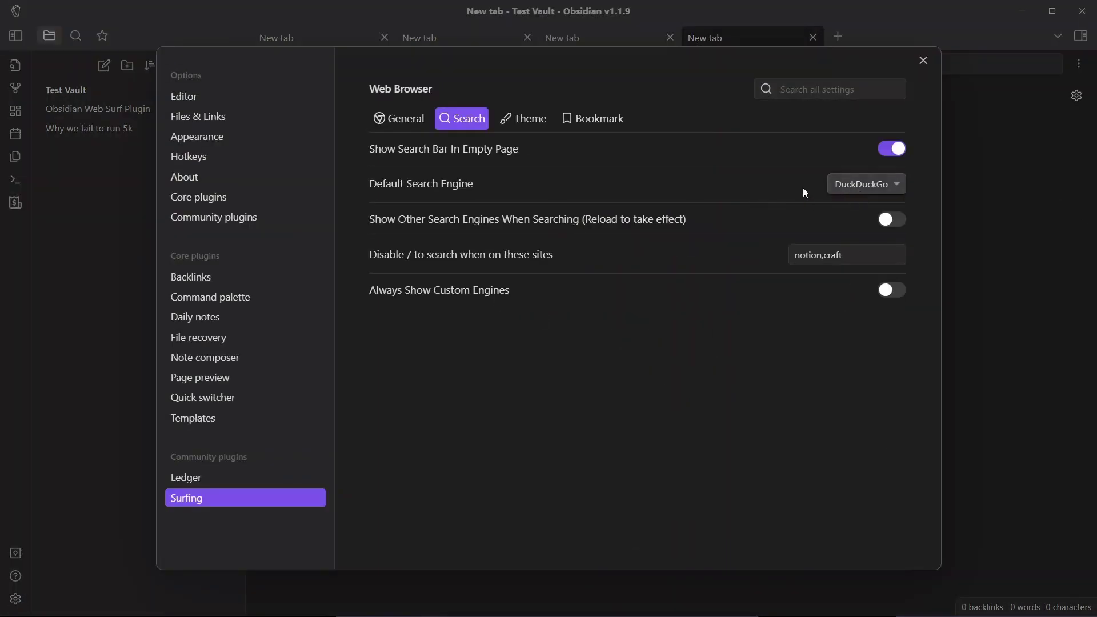
click(839, 194)
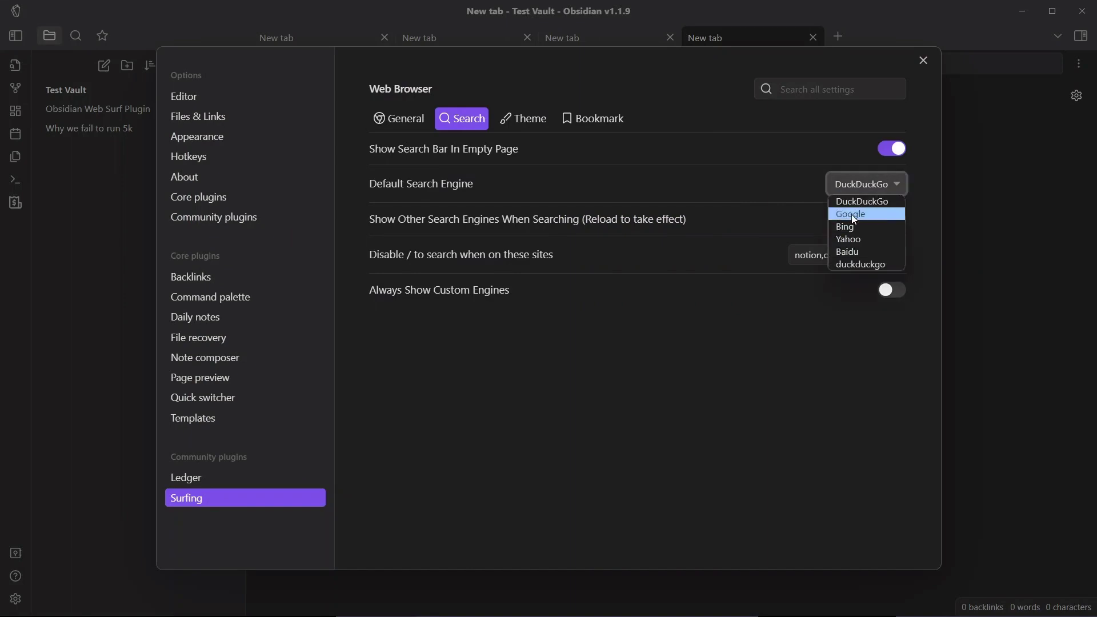
click(851, 214)
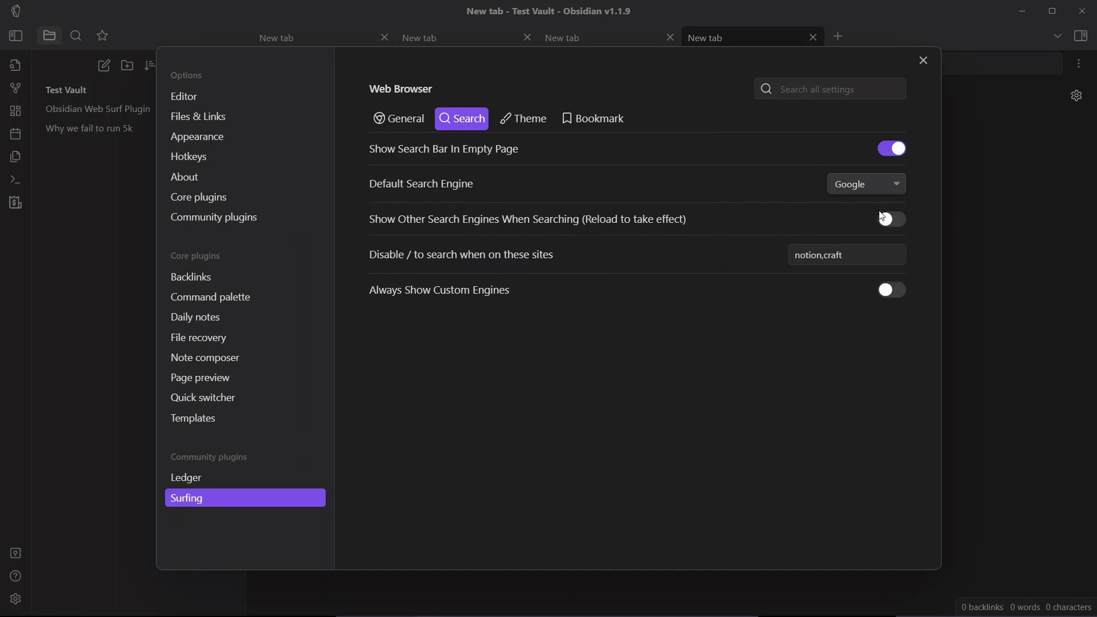
Inspect Surfing's custom search engine options, leave Always Show Custom Engines off, and view the theme settings.
click(892, 292)
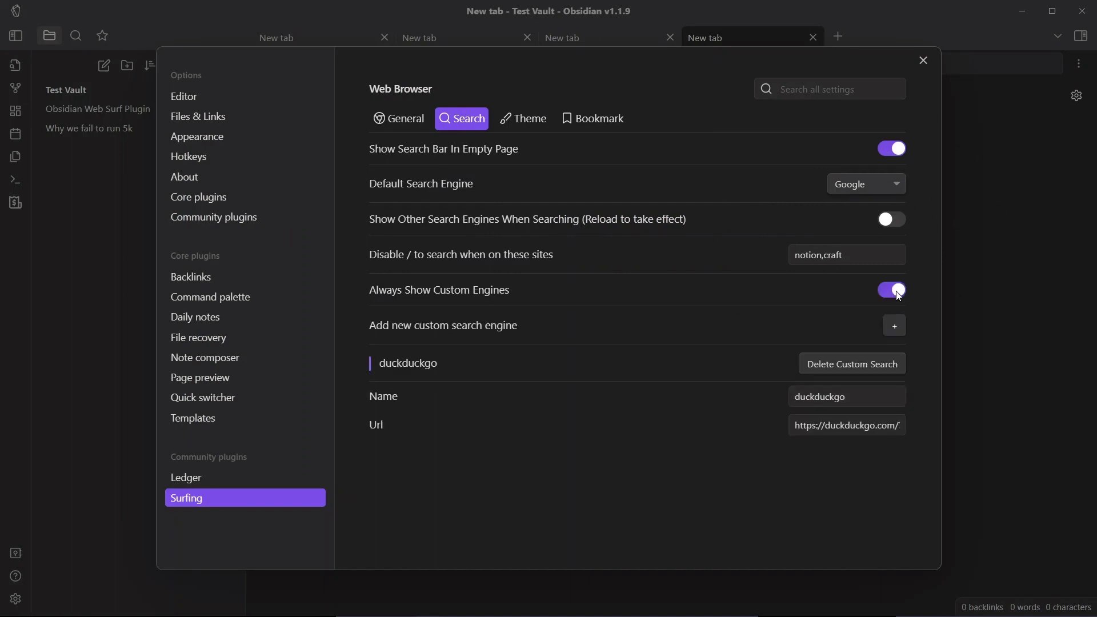
click(894, 291)
click(523, 119)
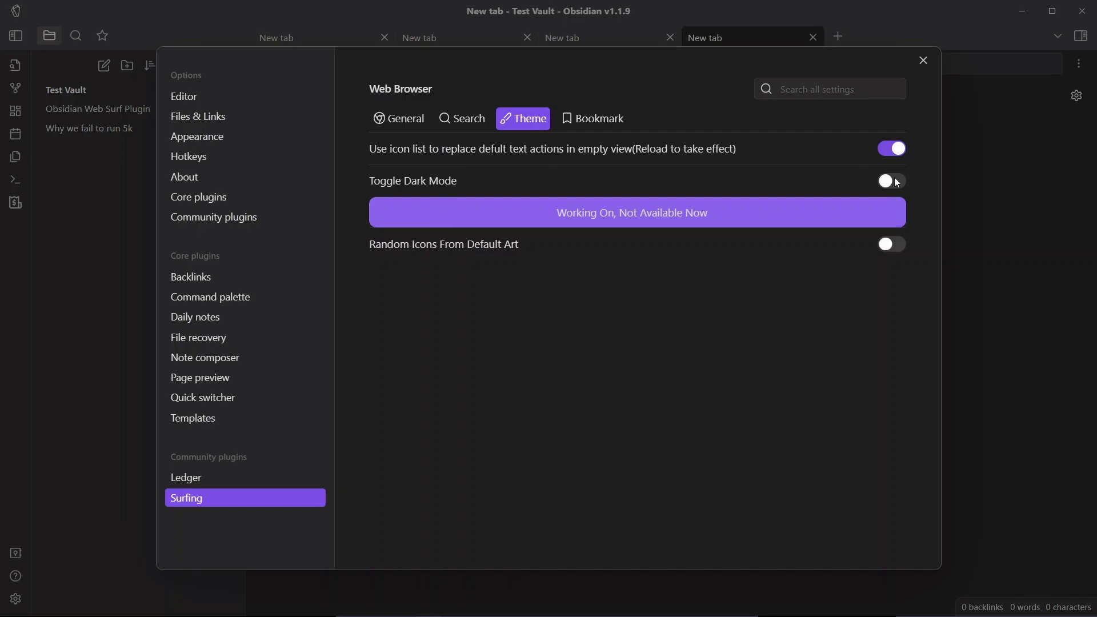
Enable Open BookmarkBar & Bookmark Manager in Surfing's settings and check the bookmark bar in a new tab.
click(577, 117)
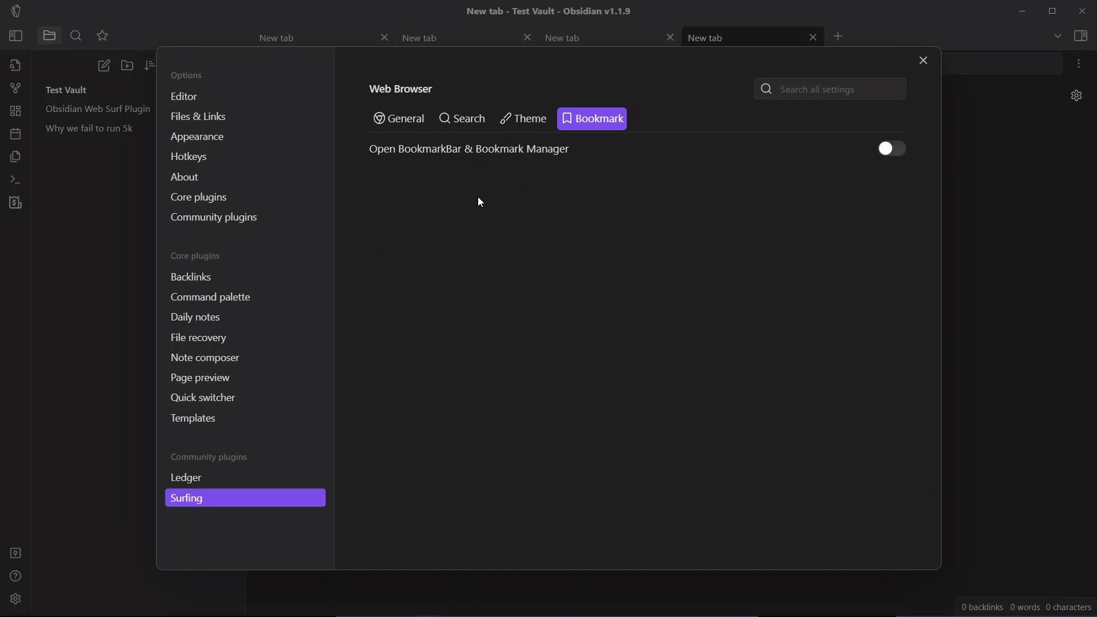
click(893, 149)
key(Escape)
click(838, 35)
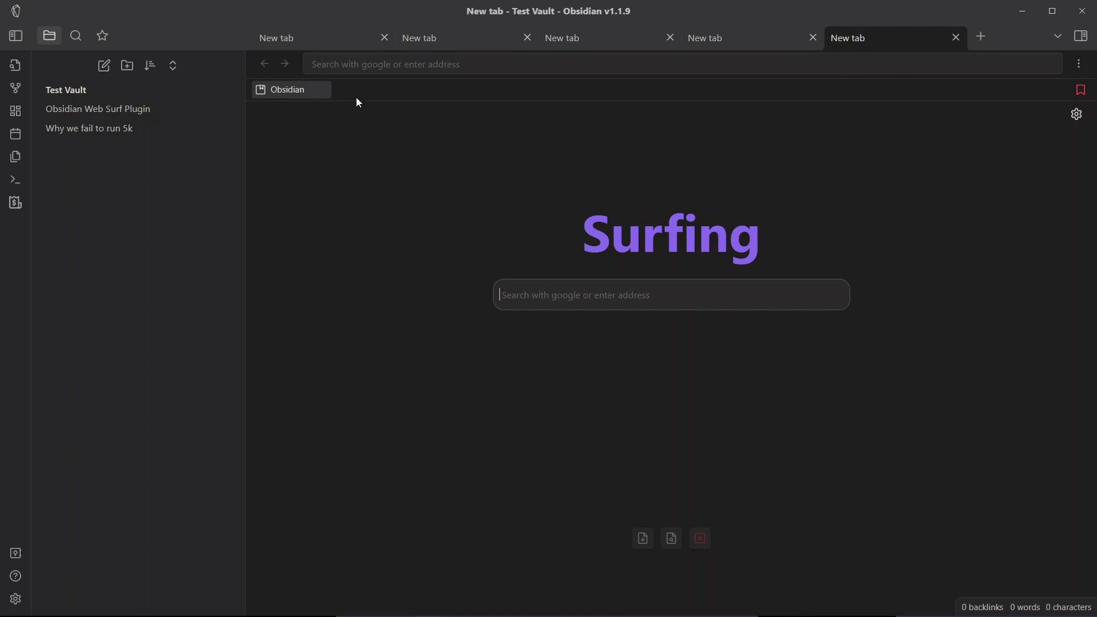
Try to open Surfing's bookmark manager from the bookmark bar.
click(1074, 93)
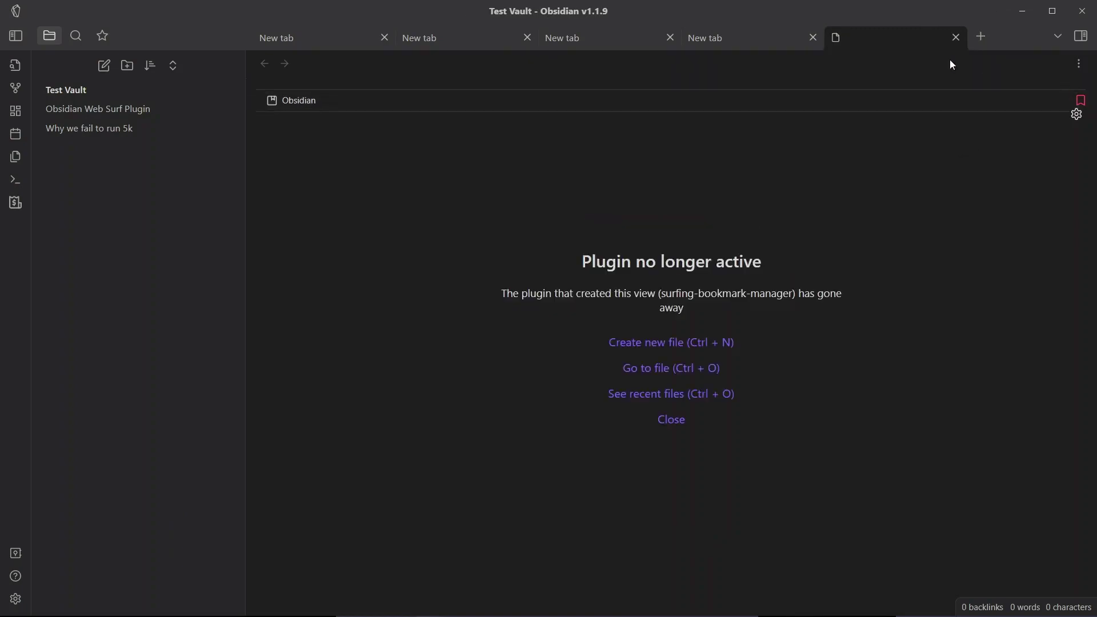
click(1079, 100)
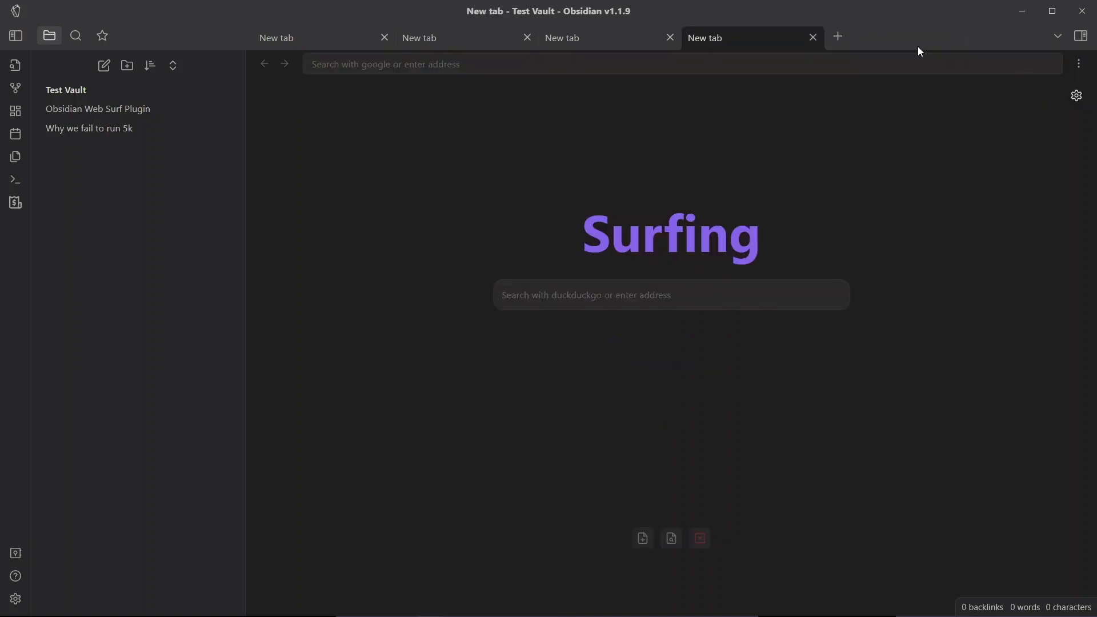
click(846, 36)
Enable Save Bookmark When Open URI and Send to ReadWise in Surfing's bookmark settings.
click(1076, 100)
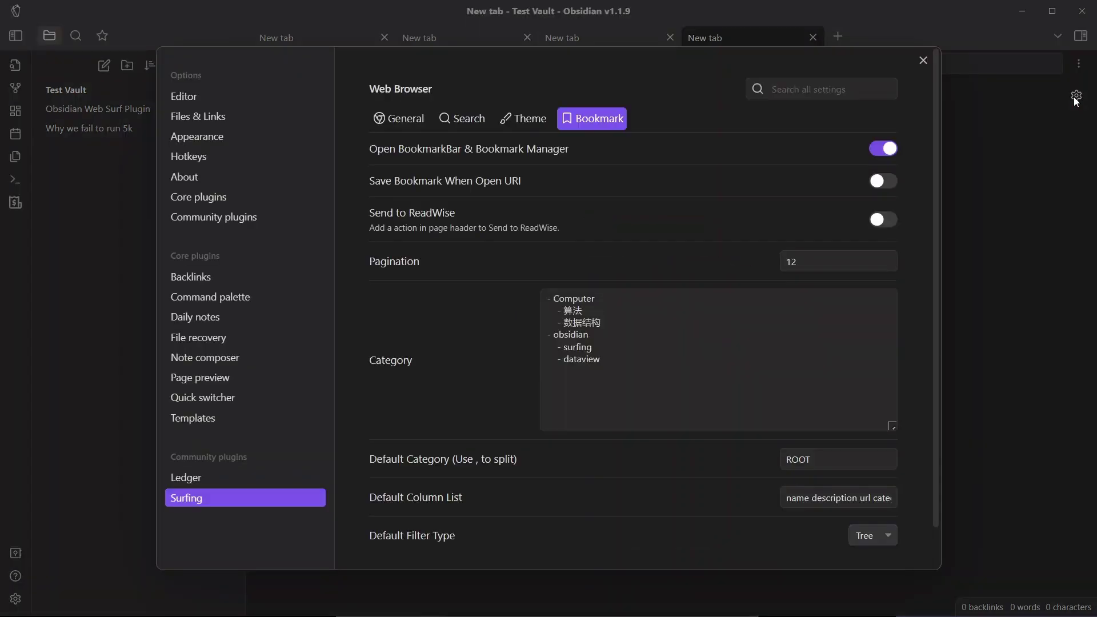
click(888, 182)
click(922, 60)
click(838, 36)
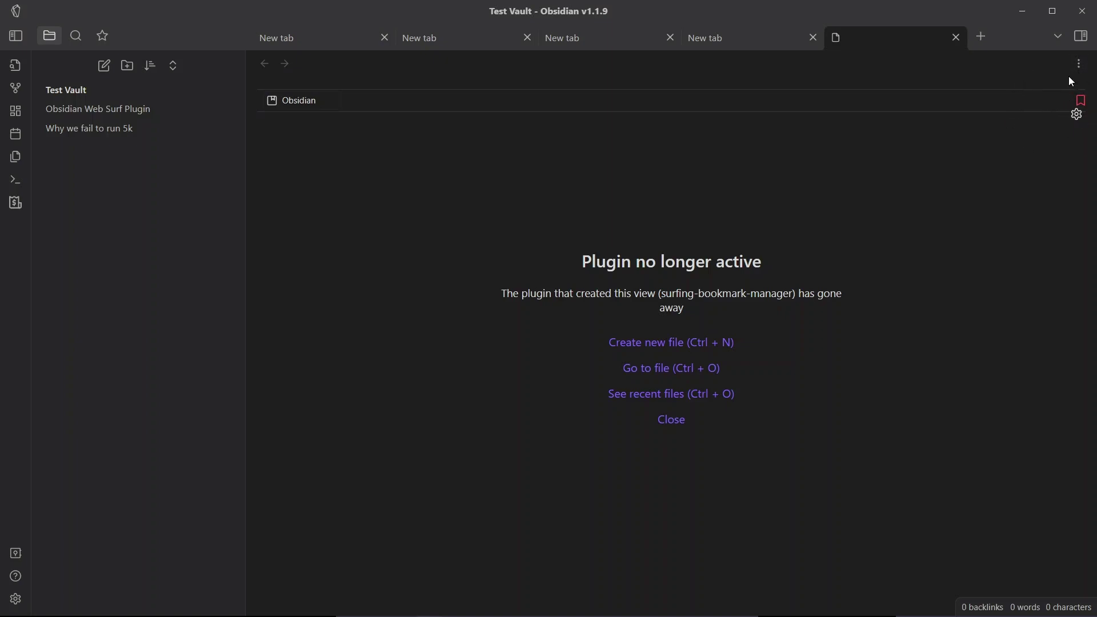
click(1076, 114)
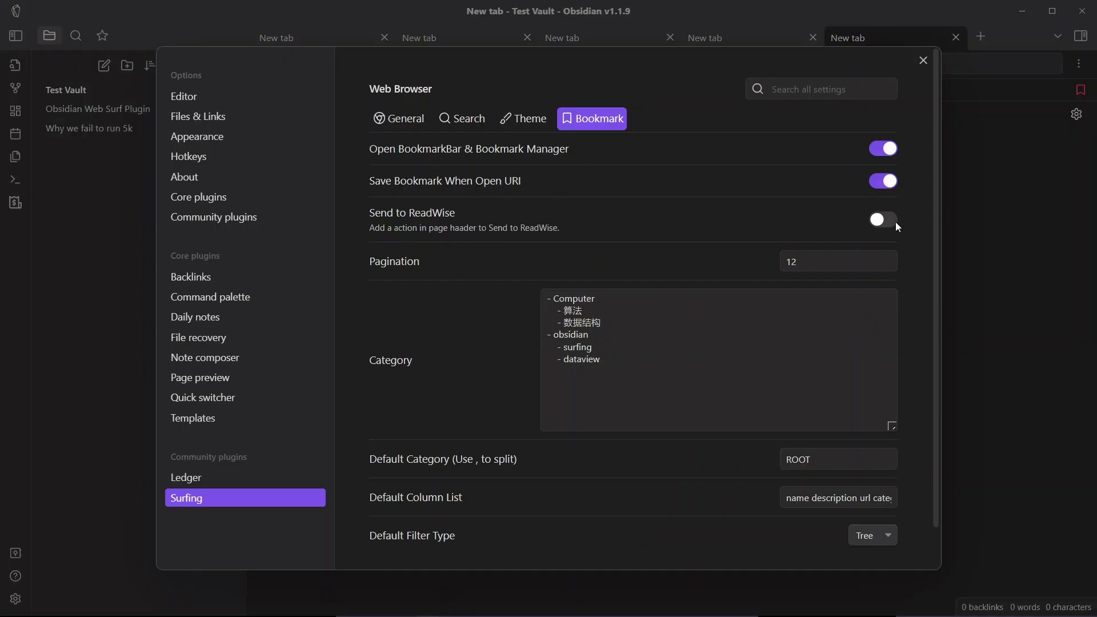
click(1053, 188)
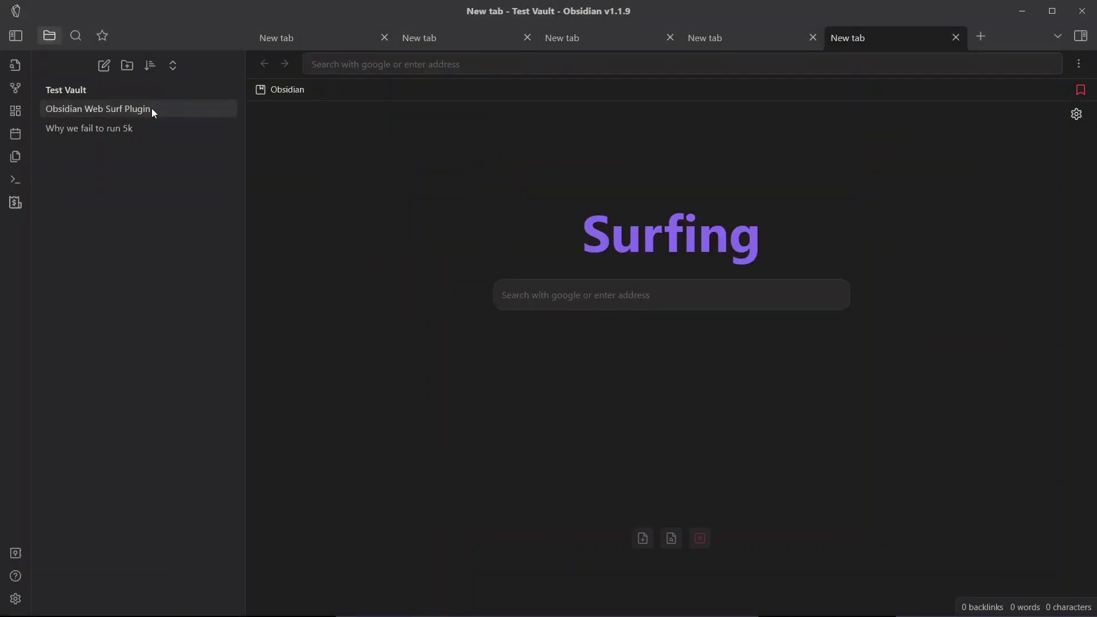
Open the note "Why we fail to run 5k" and open its Source link in a Surfing pane beside it.
click(116, 131)
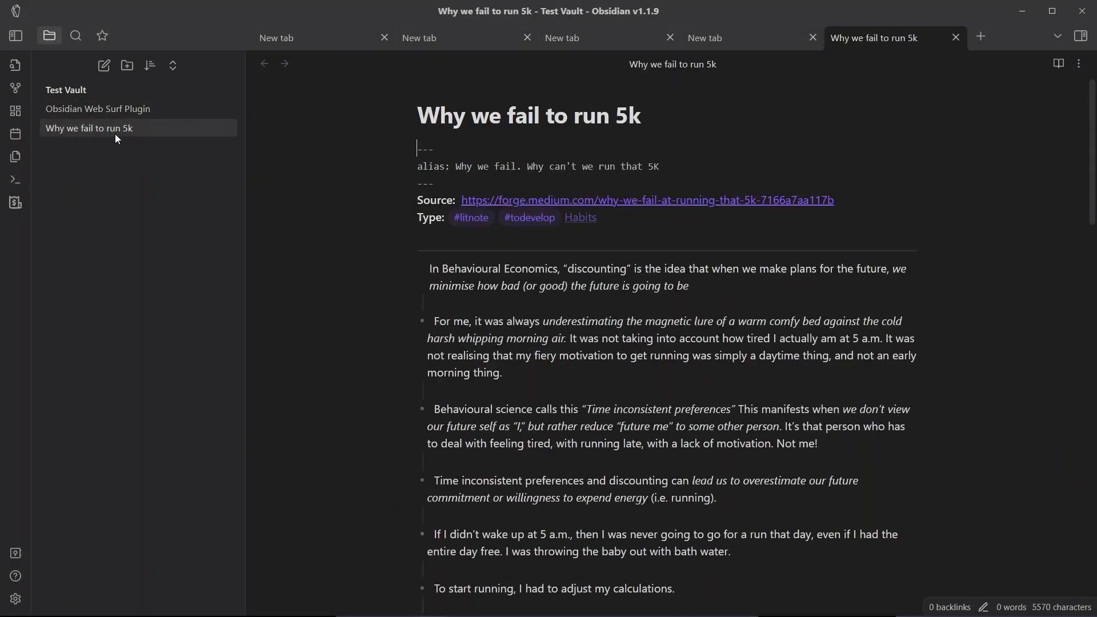
click(559, 209)
key(ctrl+shift+left)
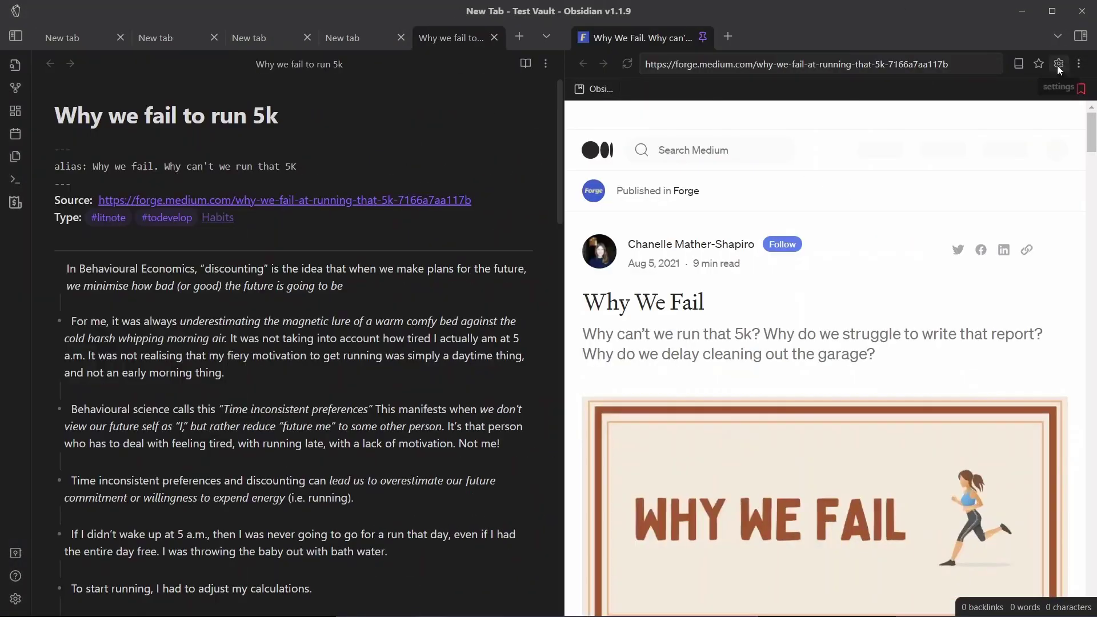
Send the opened Medium article to ReadWise and check the save address in the address bar.
click(1018, 68)
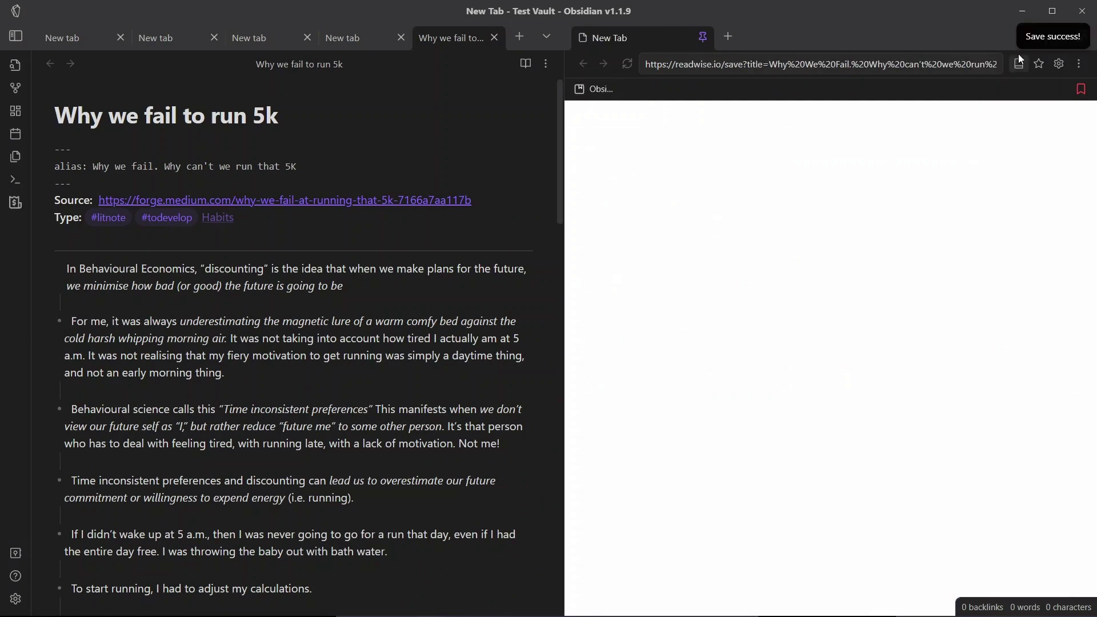
click(860, 65)
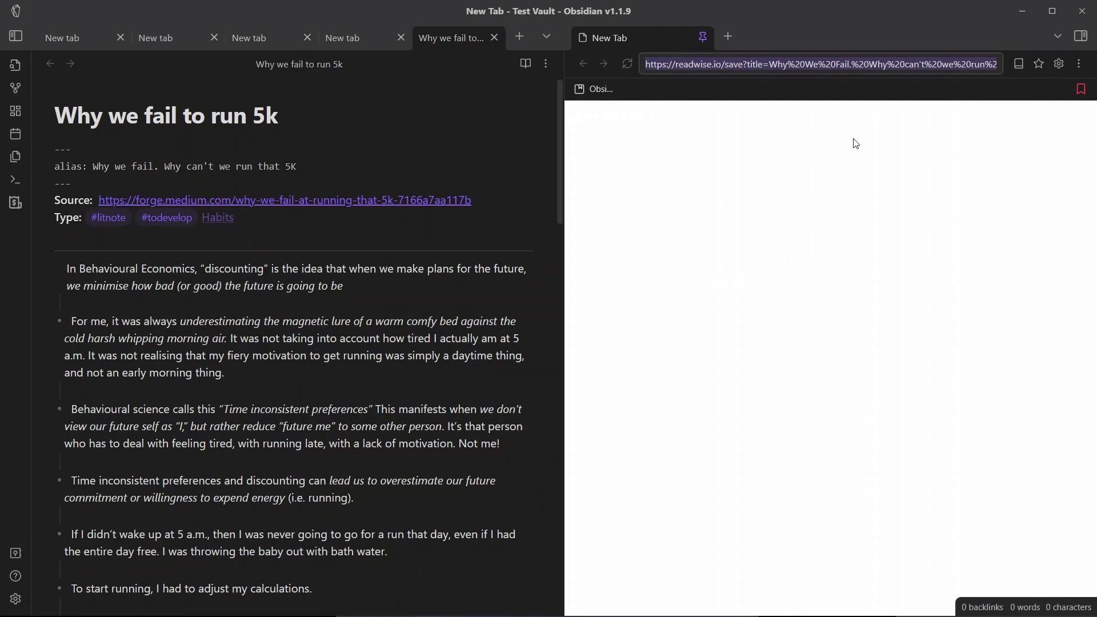
right_click(667, 44)
click(678, 53)
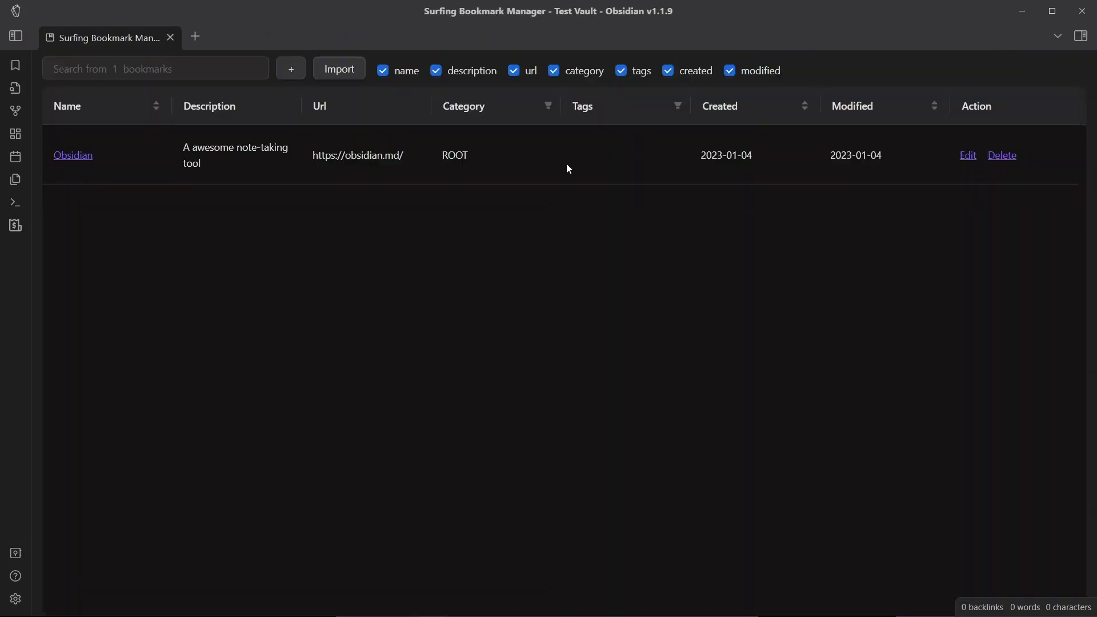
Open Surfing's bookmark manager from a new tab and view the form for adding a bookmark without submitting it.
click(195, 35)
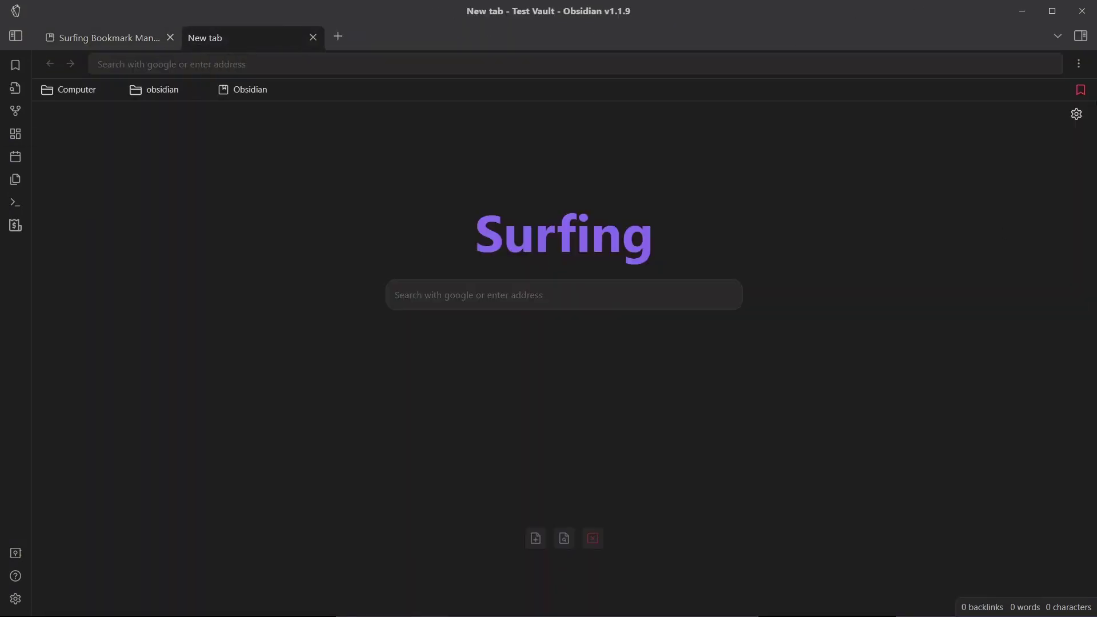
click(1081, 90)
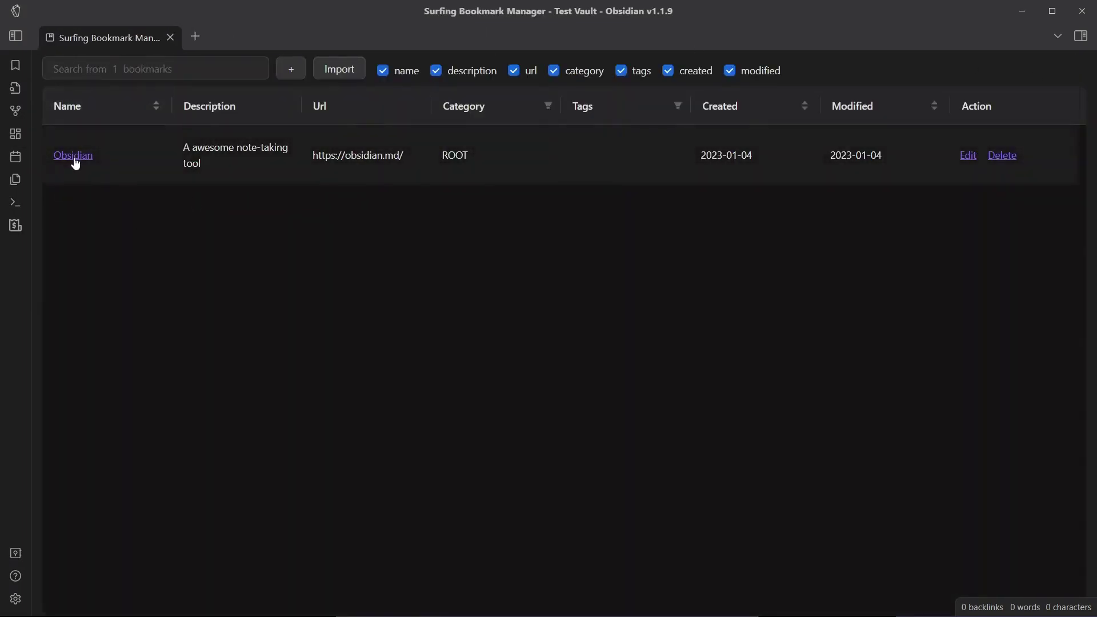
click(294, 69)
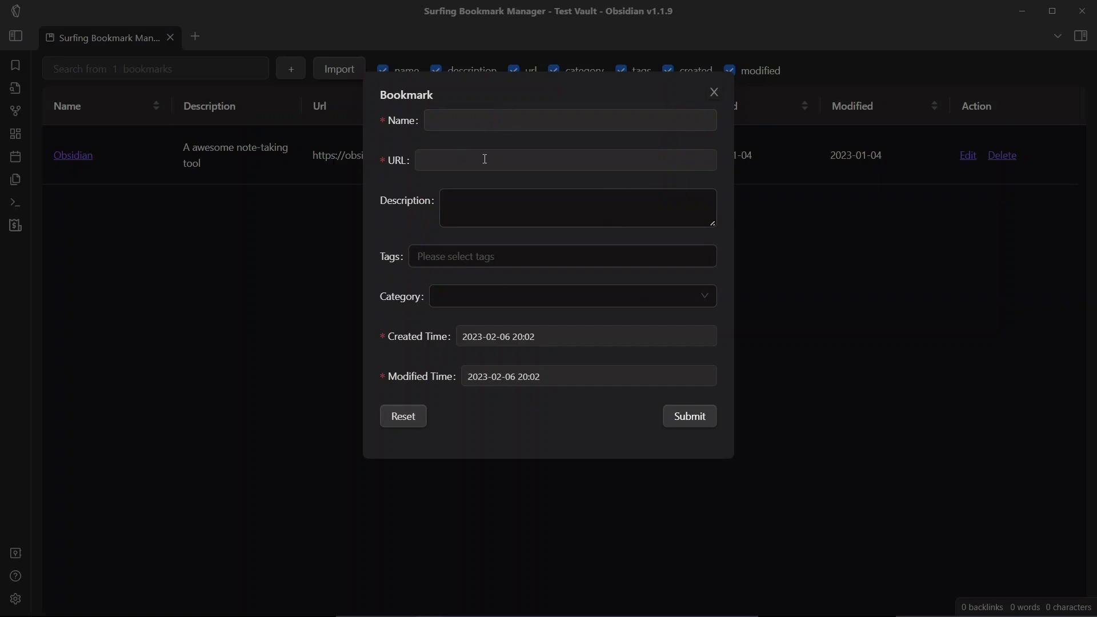
click(286, 399)
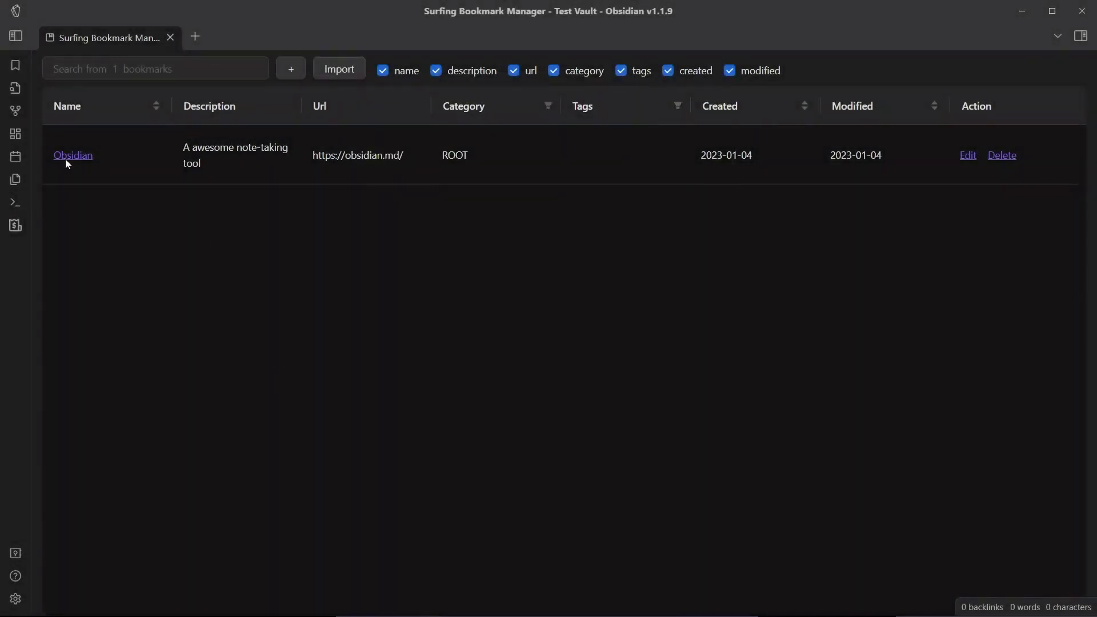
Search Google for "Medium" from a new Surfing tab and open the Medium website.
click(195, 37)
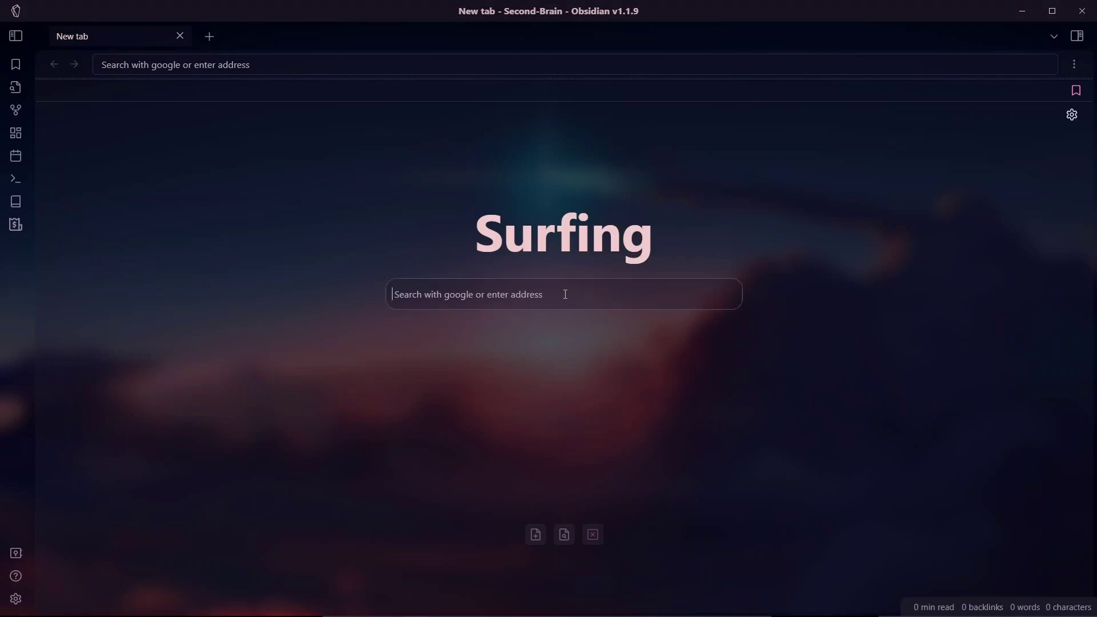
text(Md)
text(dium)
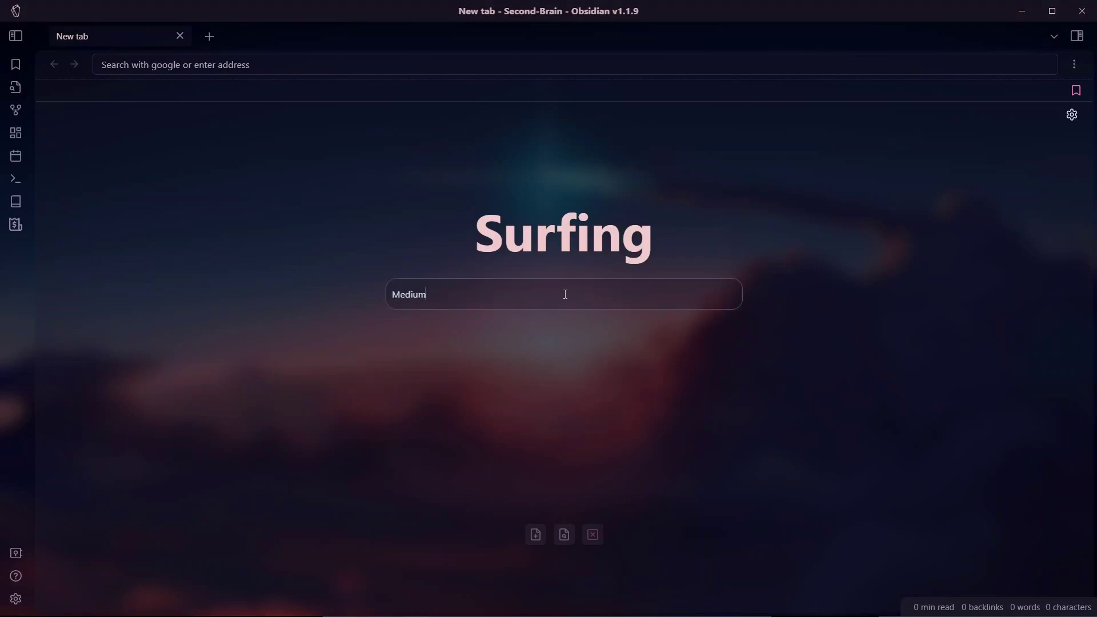
key(Return)
click(267, 507)
Open the article "If You Only Read A Few Books In 2023, Read These" from Medium's home page.
scroll(229, 474, down, 5)
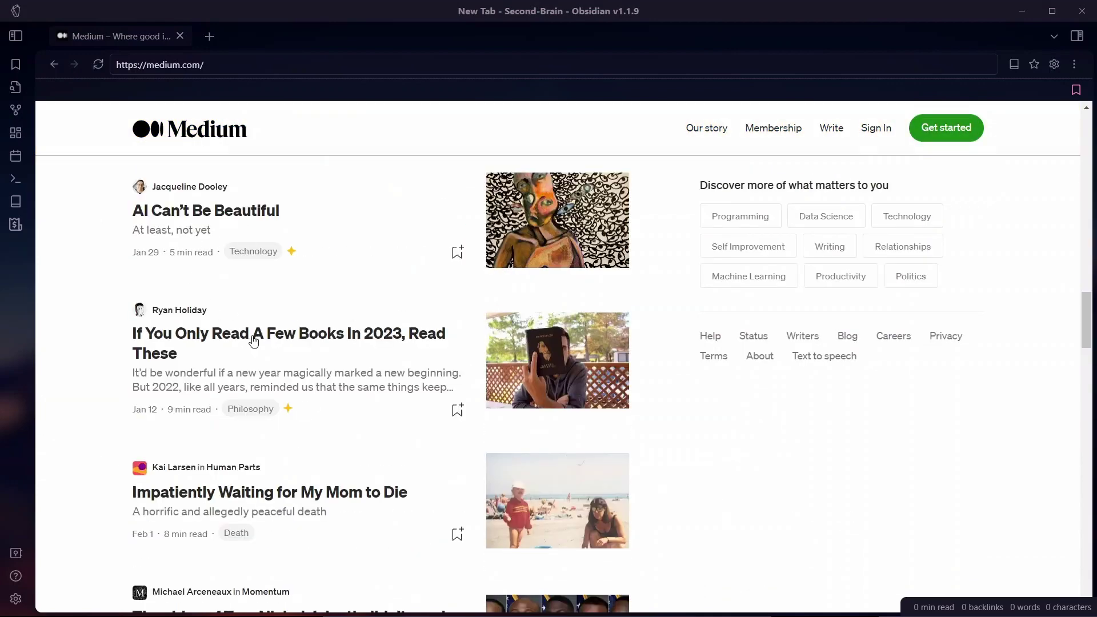
click(251, 337)
scroll(286, 325, down, 5)
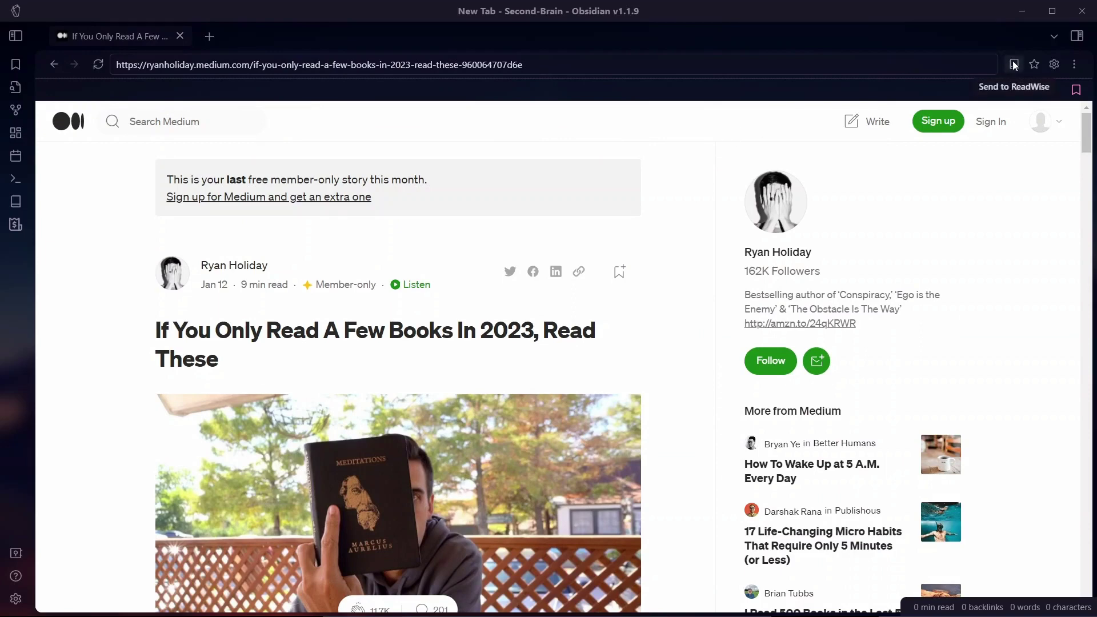
Bookmark the opened Medium article and check its entry in Surfing's bookmark manager.
click(1033, 63)
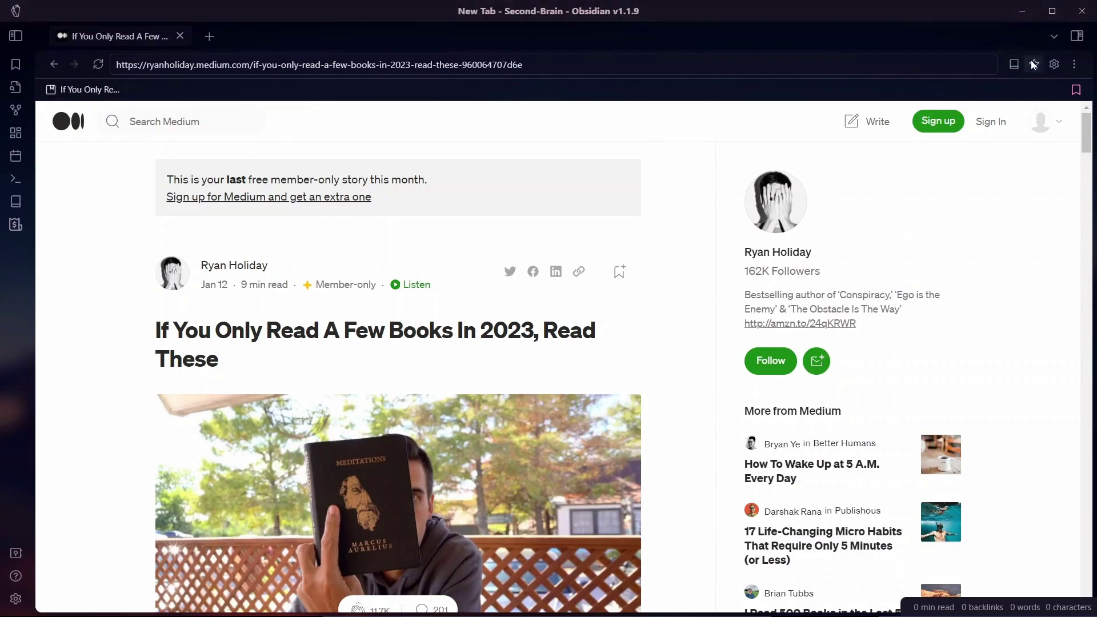
click(1033, 64)
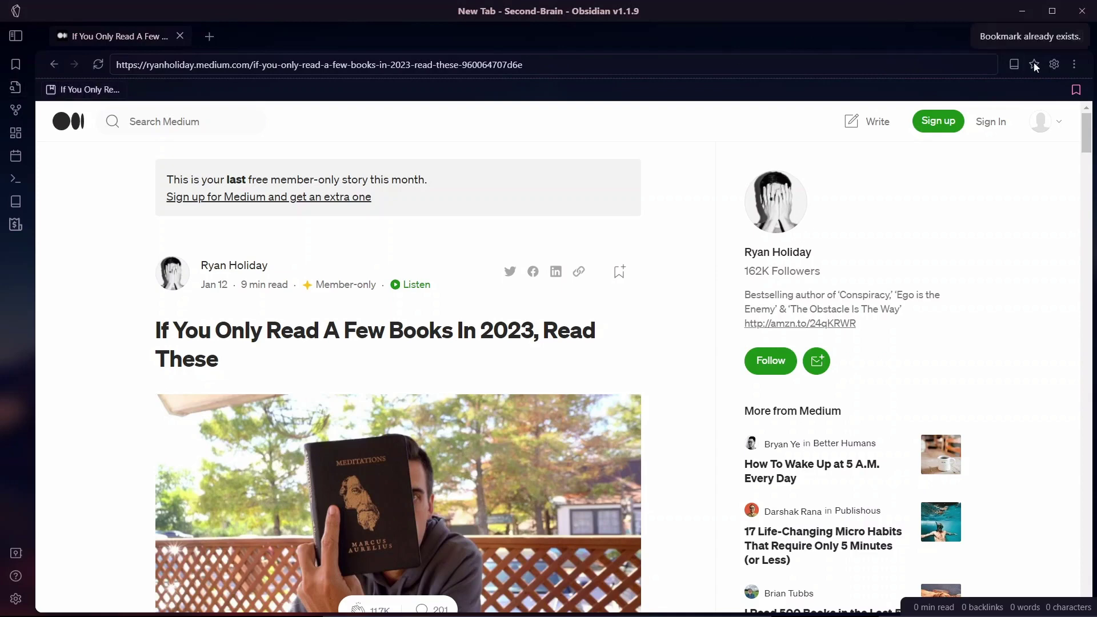
click(1075, 90)
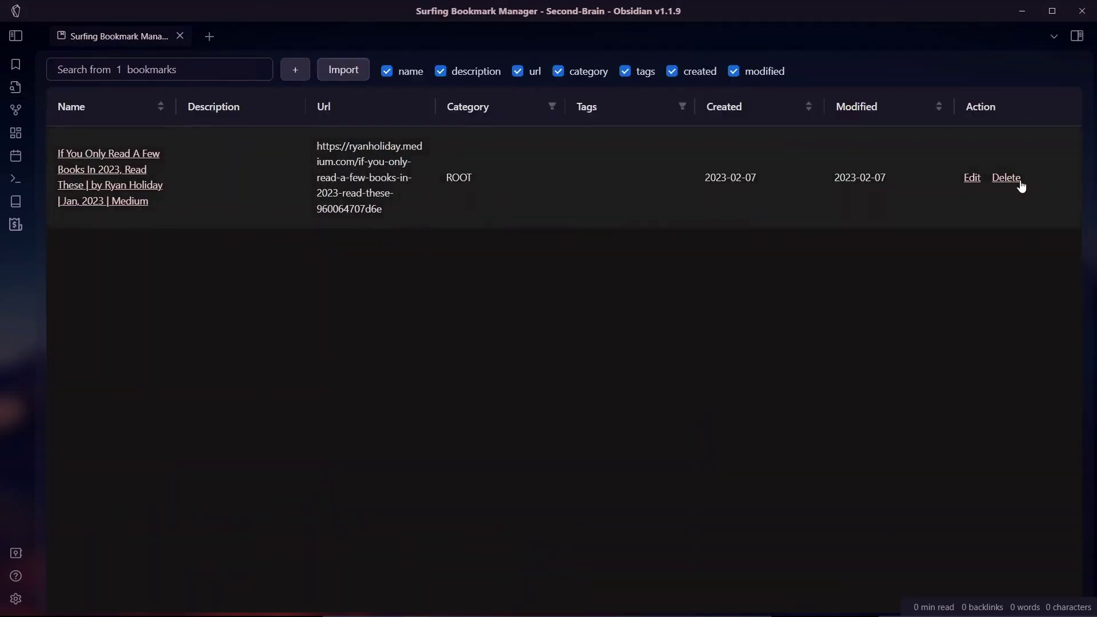
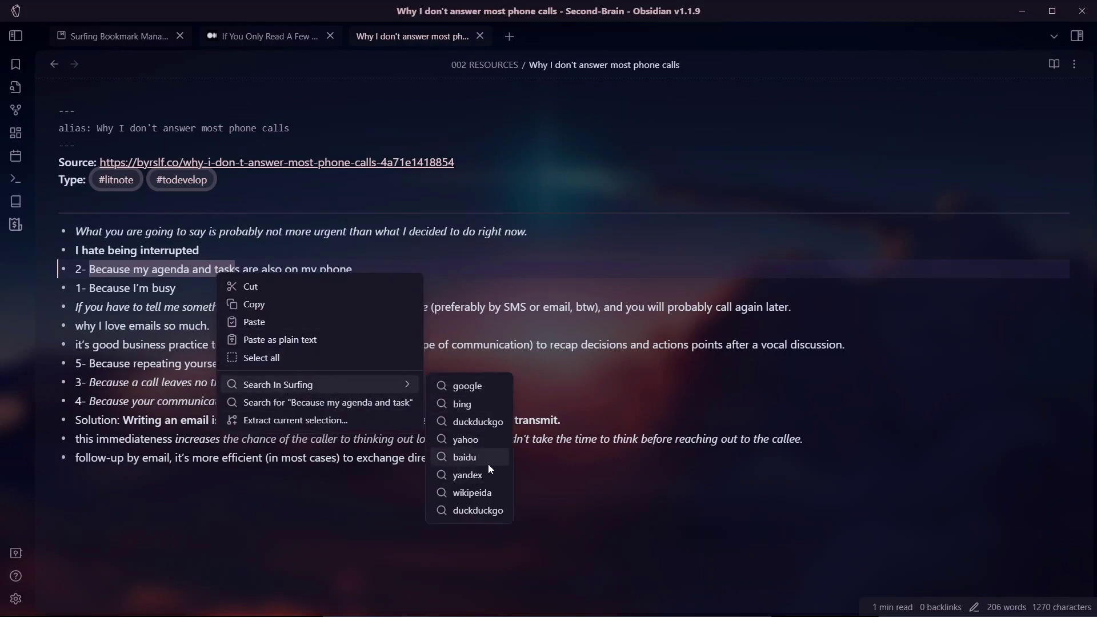
Search Google in Surfing for the note's highlighted phrase "Because my agenda and task", browse the results, and close them.
click(464, 384)
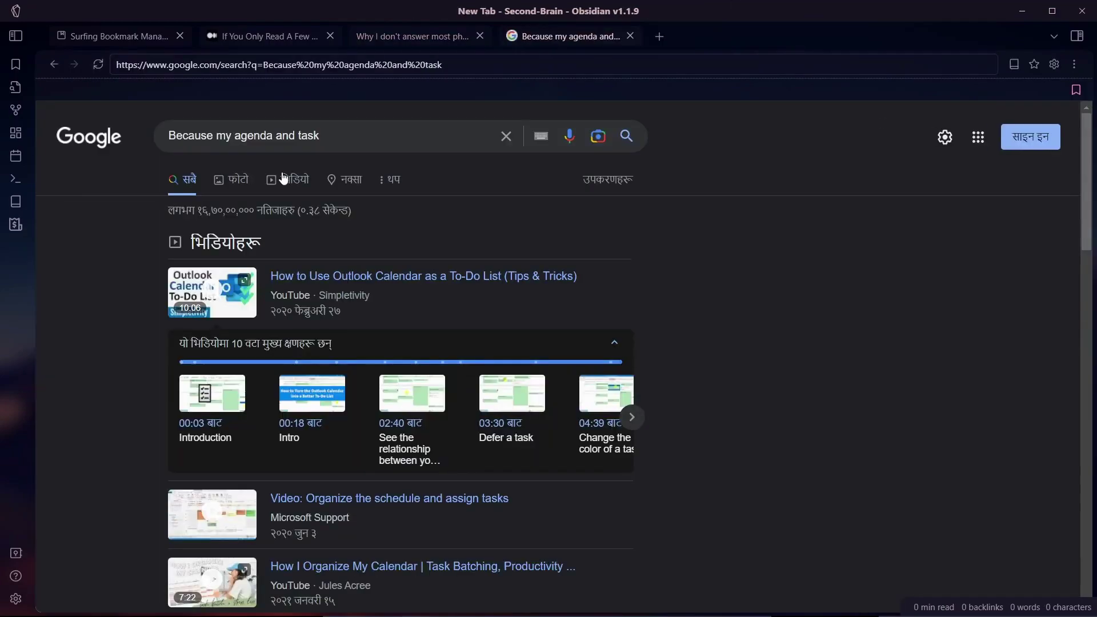
scroll(927, 417, down, 15)
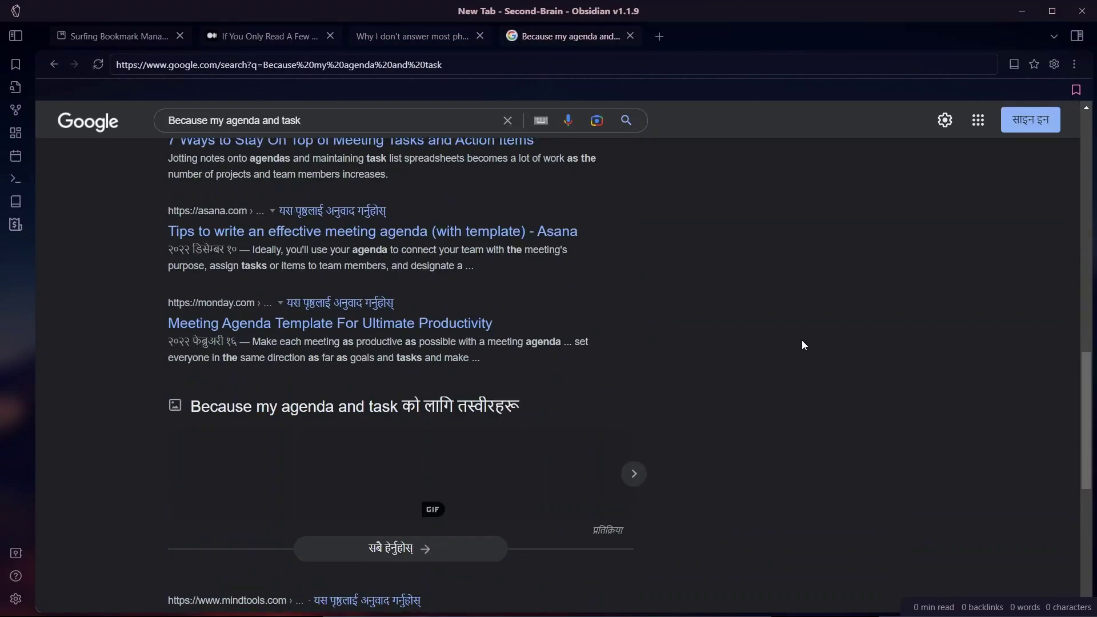
scroll(811, 326, down, 10)
scroll(838, 286, up, 18)
key(ctrl+w)
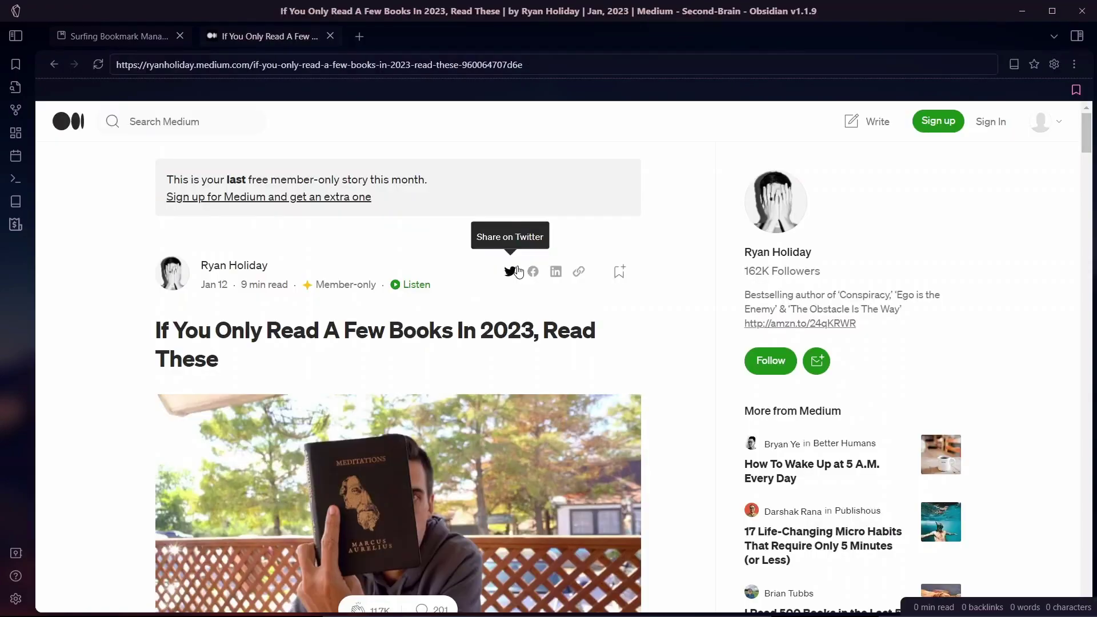
Save the Medium article about books to read in 2023 as a Markdown note.
scroll(404, 248, down, 15)
scroll(448, 207, up, 2)
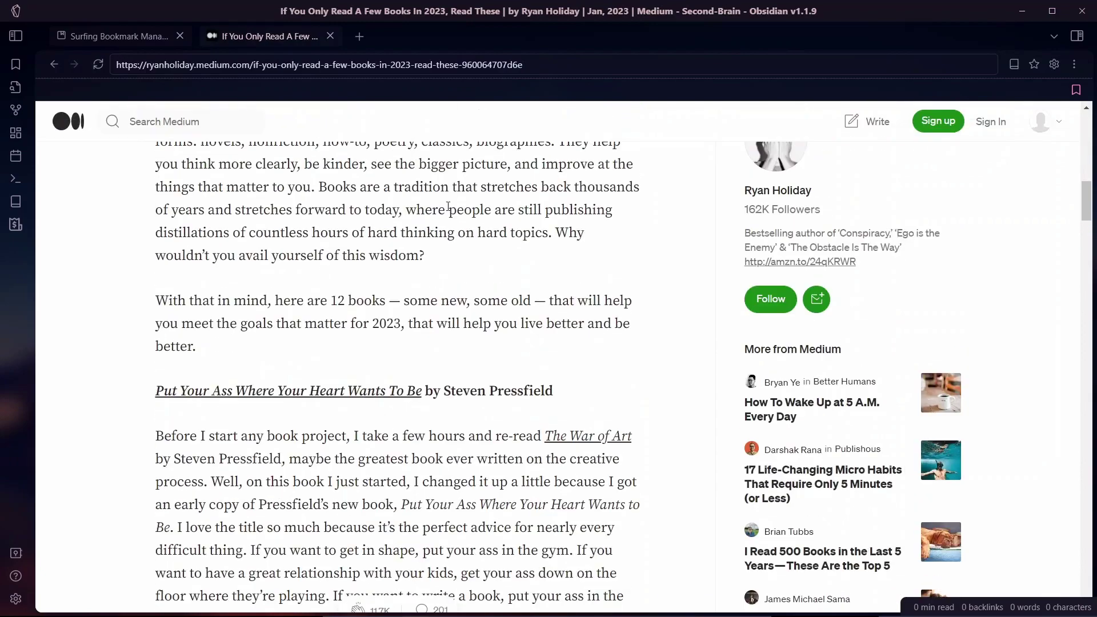
scroll(434, 210, down, 1)
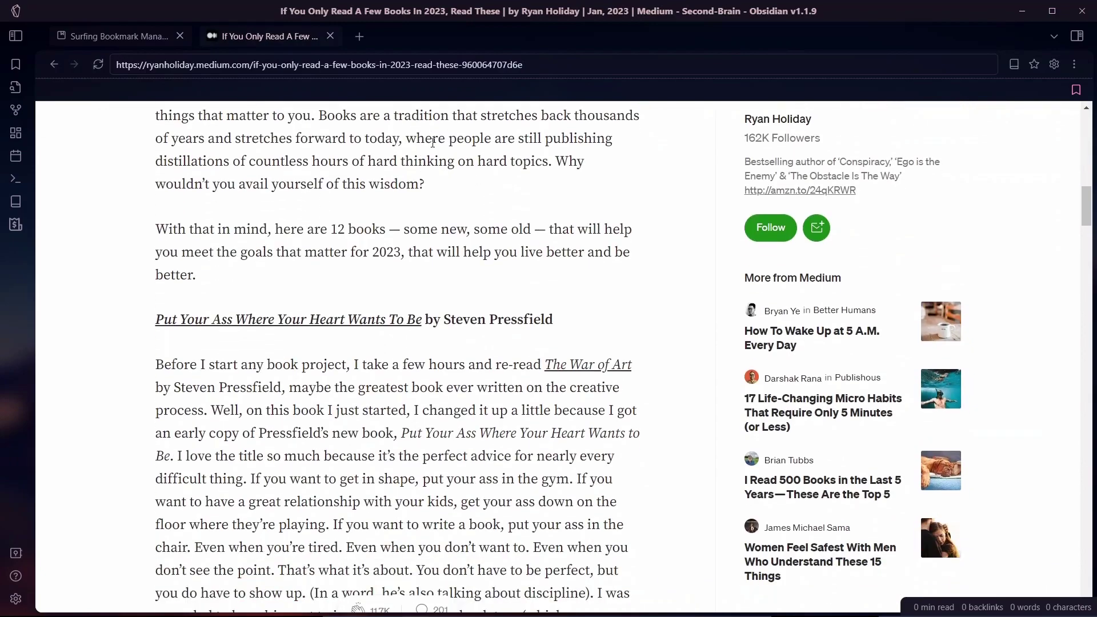
right_click(431, 144)
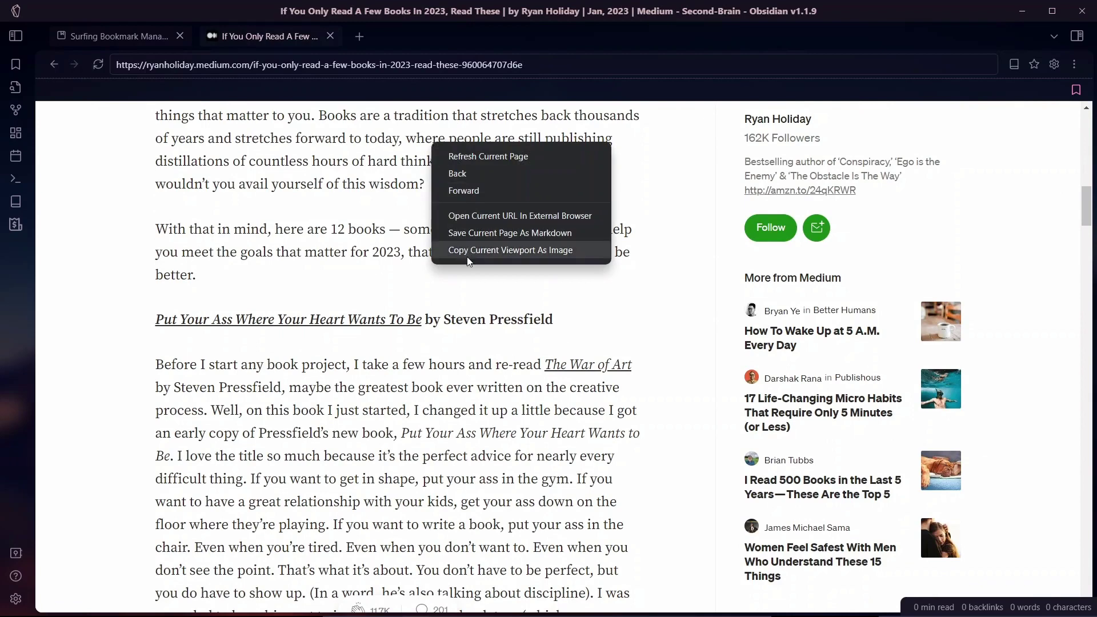
click(503, 238)
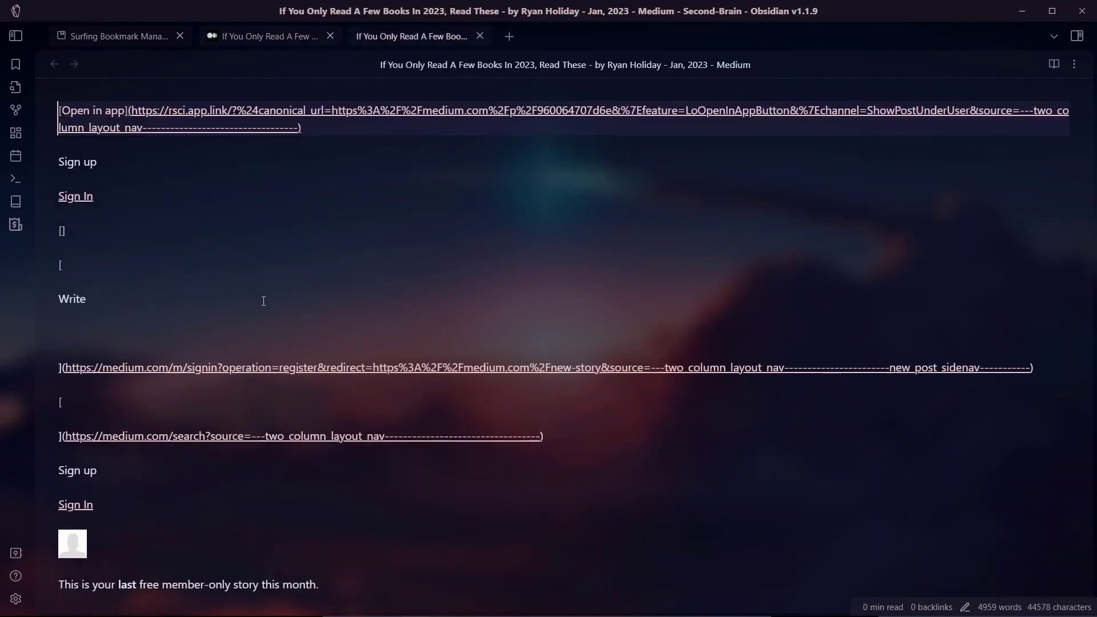
Examine how the article's links, images, headings and text were converted in the saved Markdown note.
scroll(264, 303, down, 10)
scroll(266, 300, down, 5)
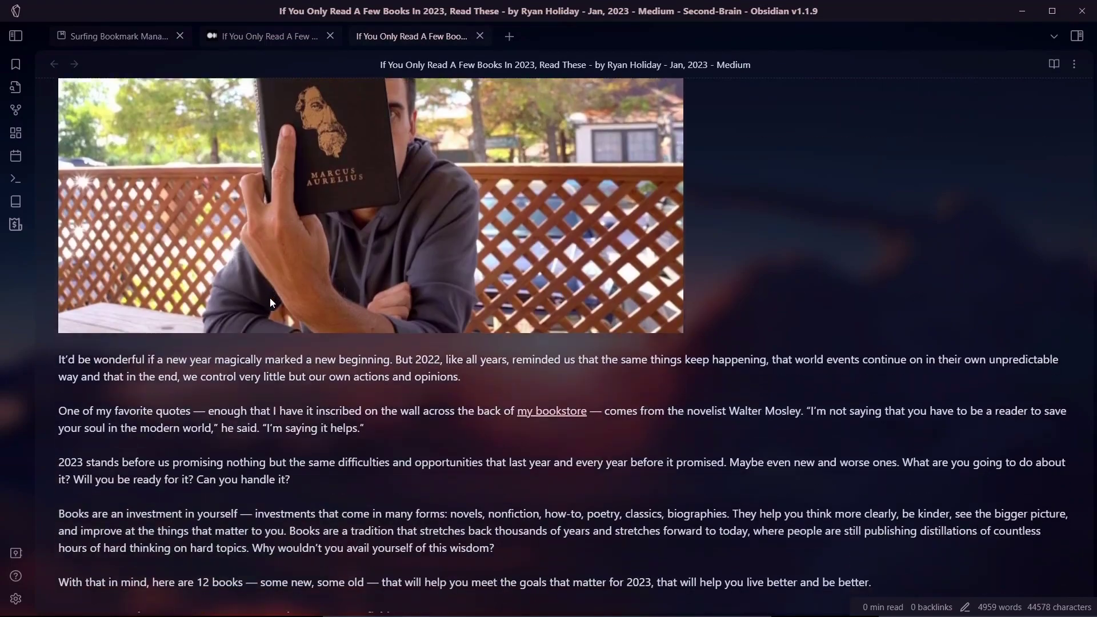
scroll(412, 250, up, 10)
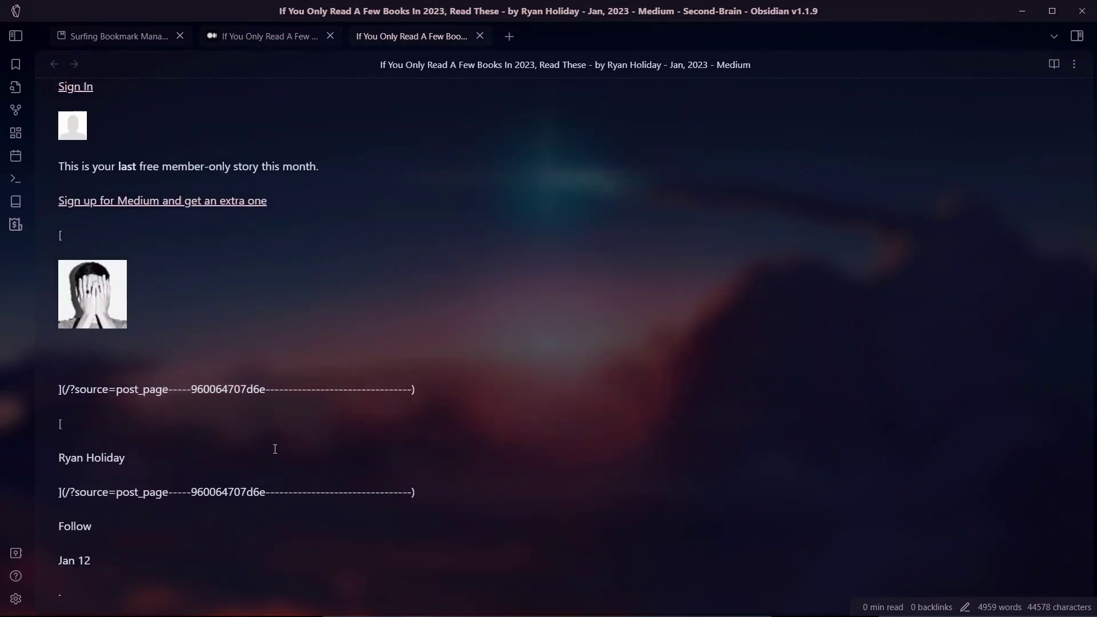
scroll(252, 391, down, 10)
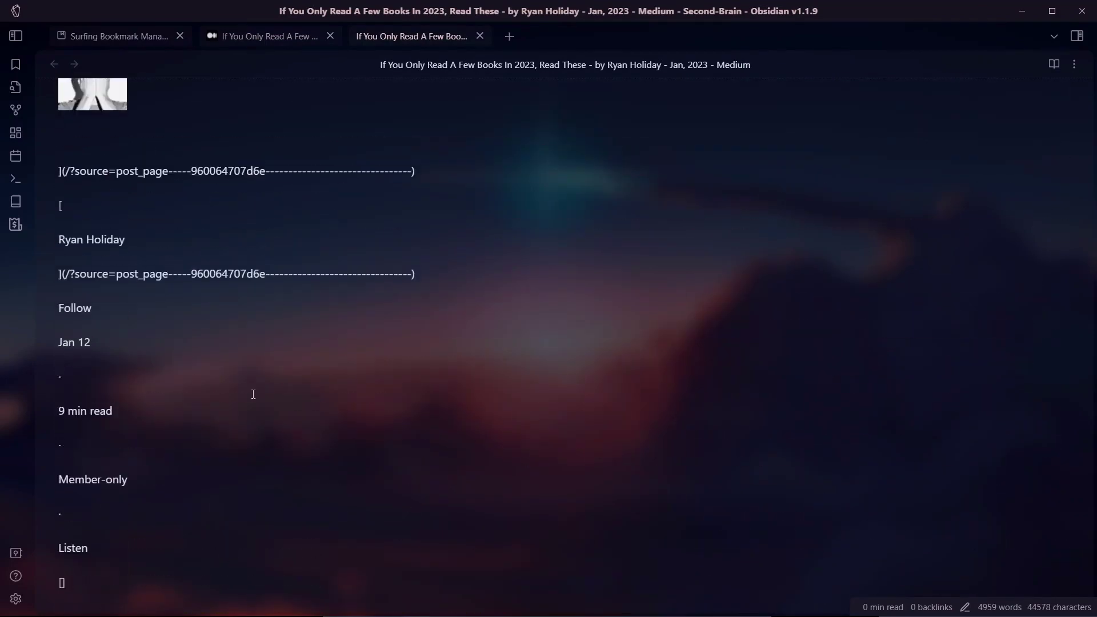
scroll(254, 391, down, 5)
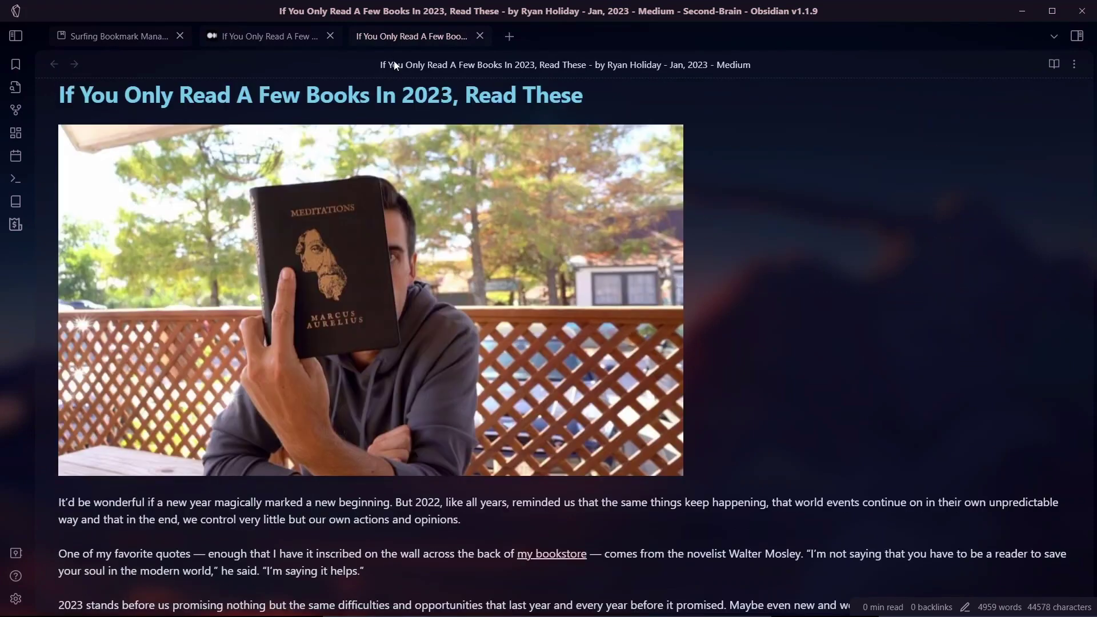
scroll(372, 91, down, 20)
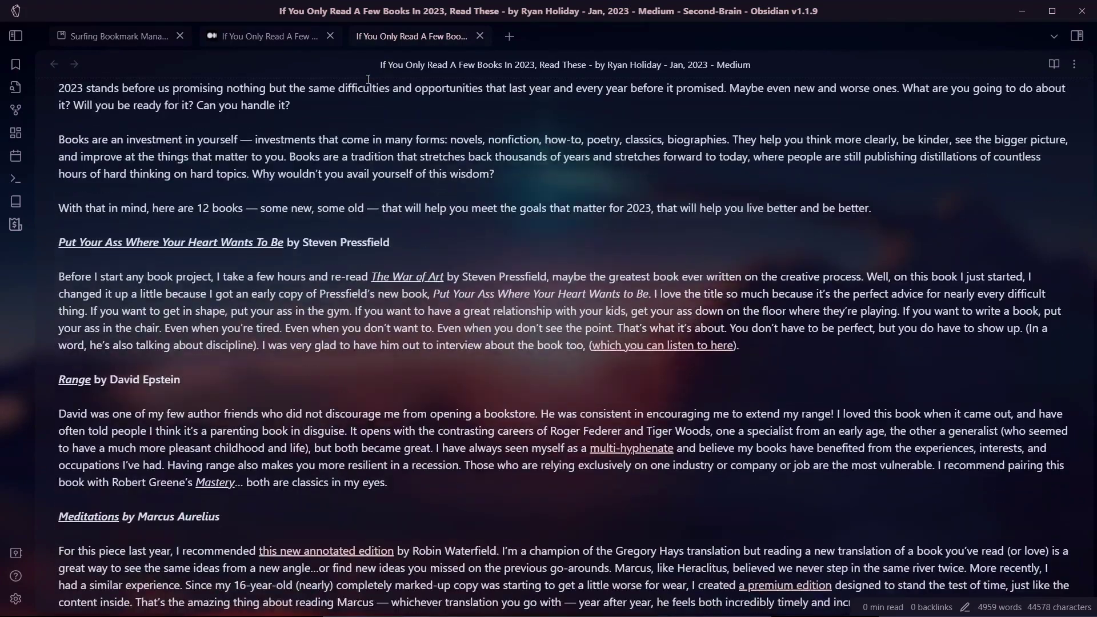
scroll(362, 88, down, 15)
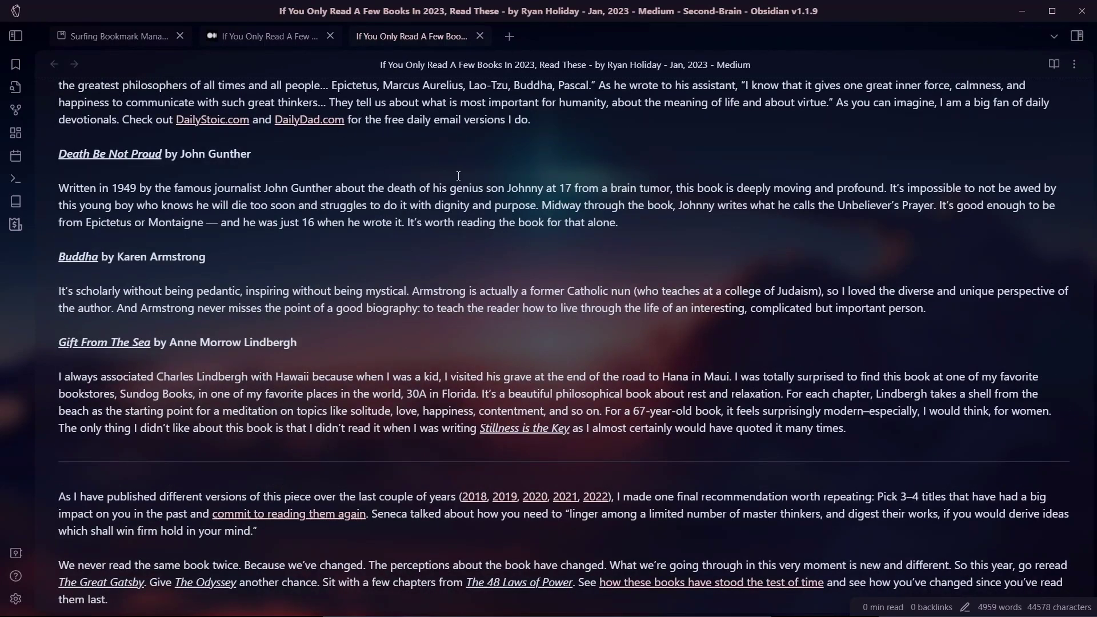
Locate the saved note in the vault's Saved folder and view the Save As Markdown Path in Surfing's general settings.
key(ctrl+shift+l)
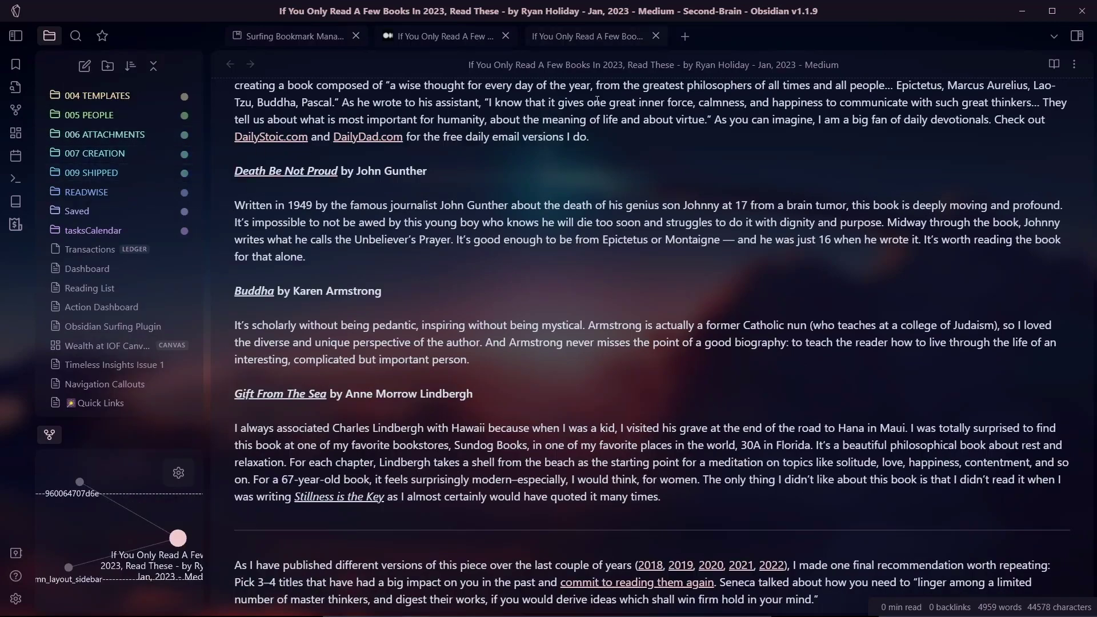
click(90, 205)
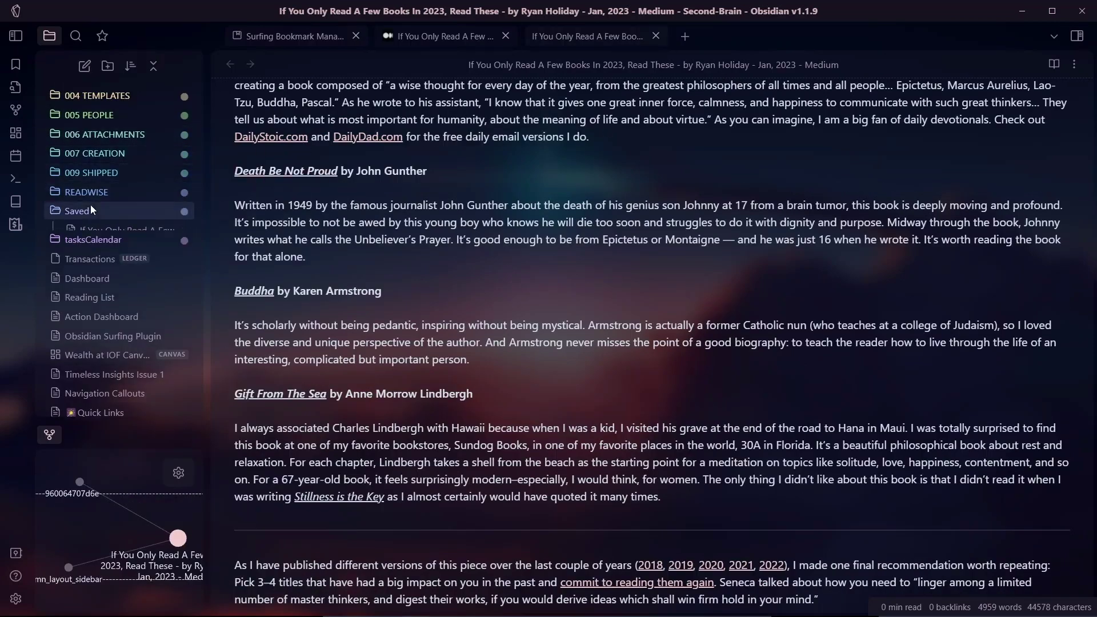
click(235, 206)
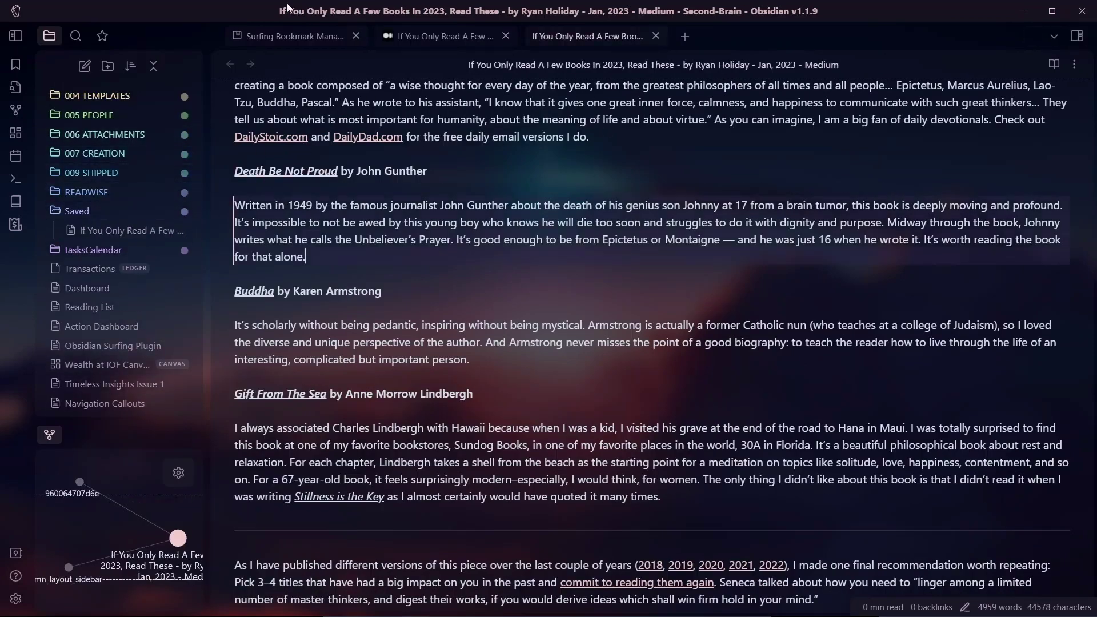
click(425, 36)
key(ctrl+comma)
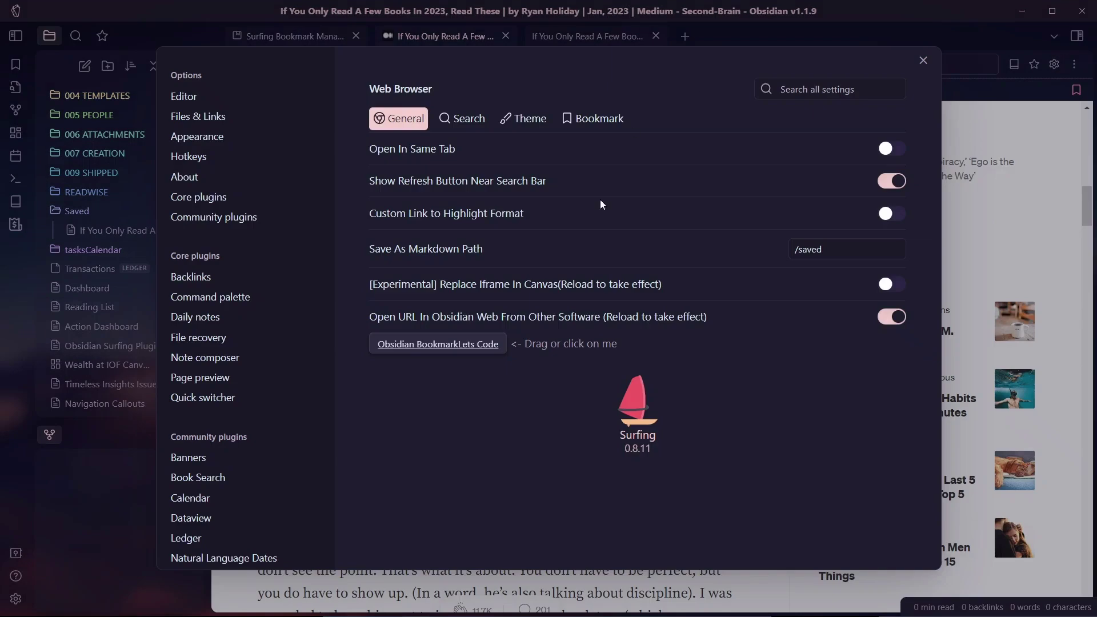